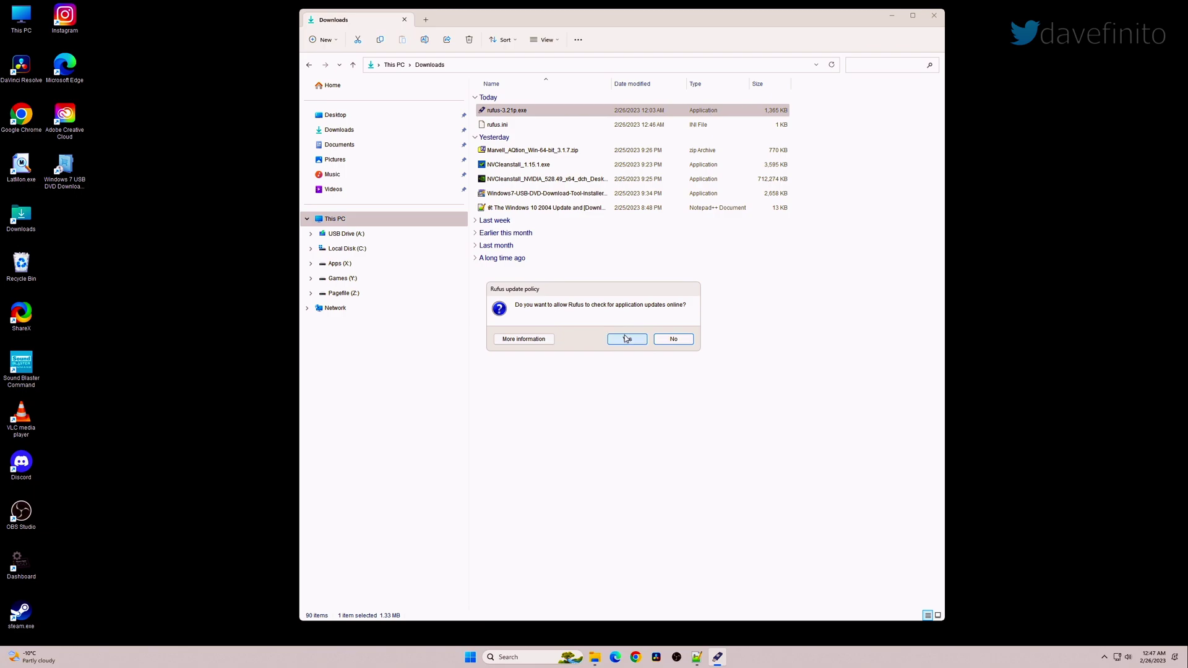
Launch rufus-3.21p.exe from Downloads and accept the update policy prompt.
left_click(627, 339)
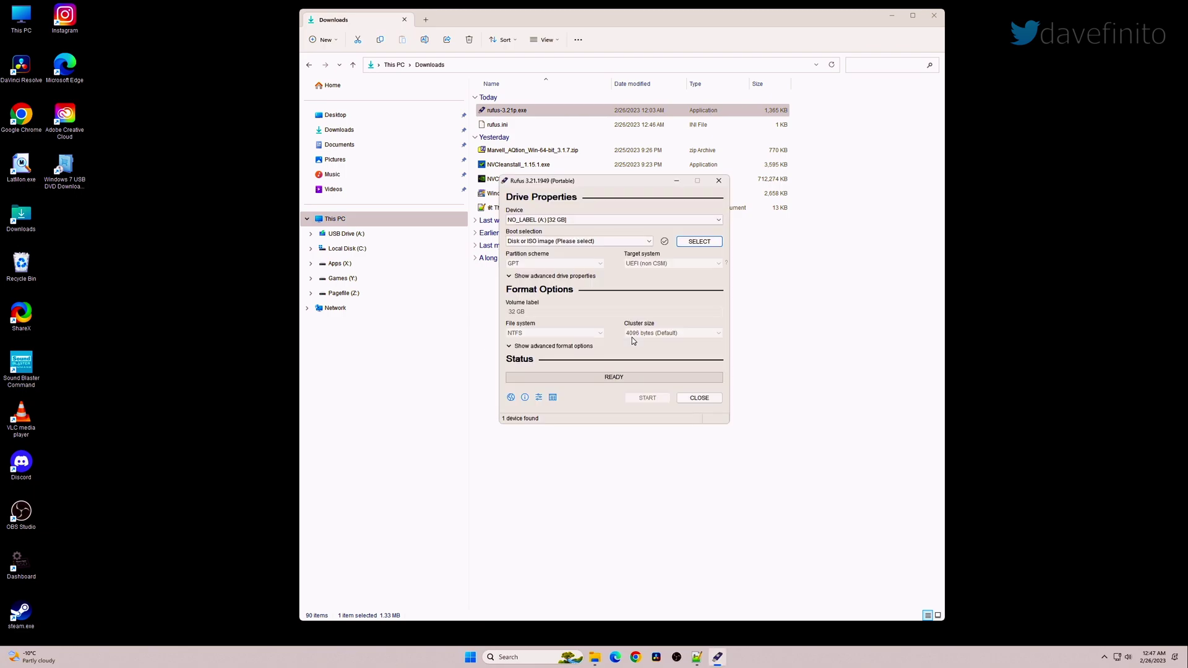
Switch Rufus to ISO download and choose Windows 11, release 22H2.
left_click(720, 242)
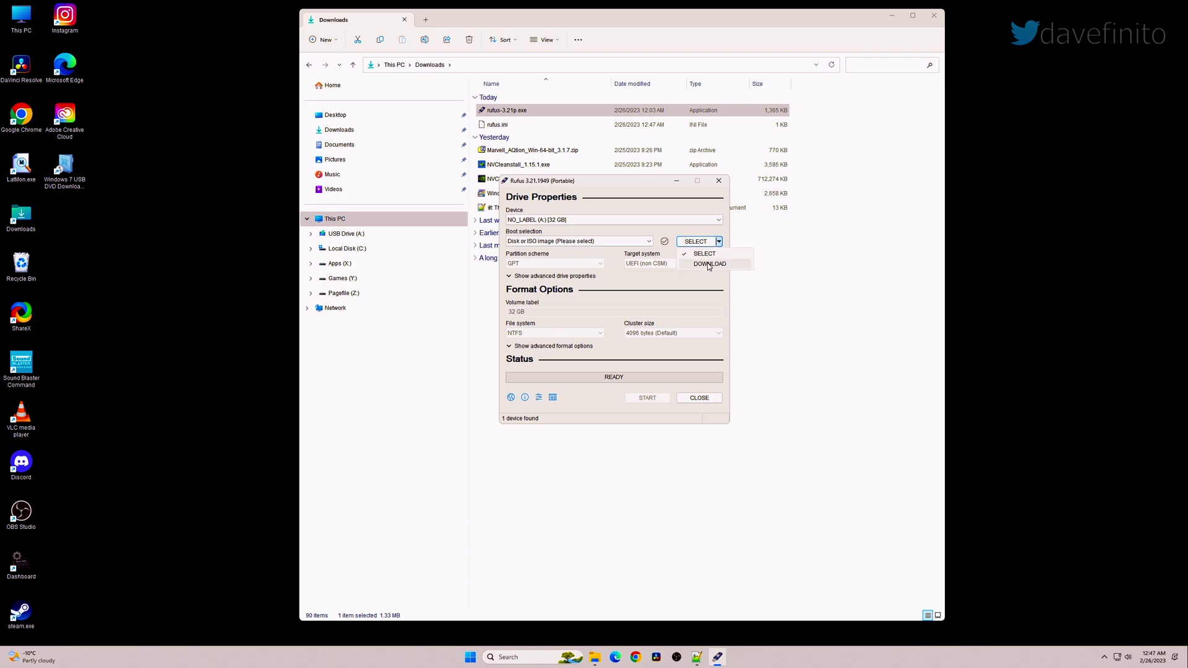
left_click(710, 264)
left_click(697, 242)
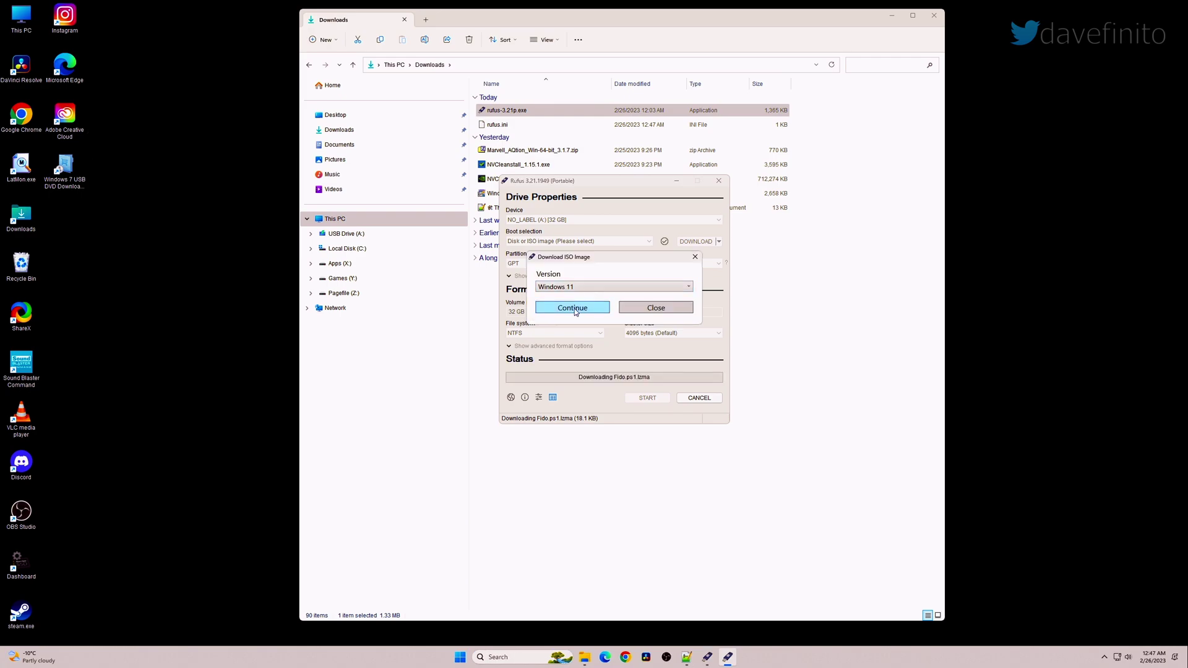
left_click(575, 310)
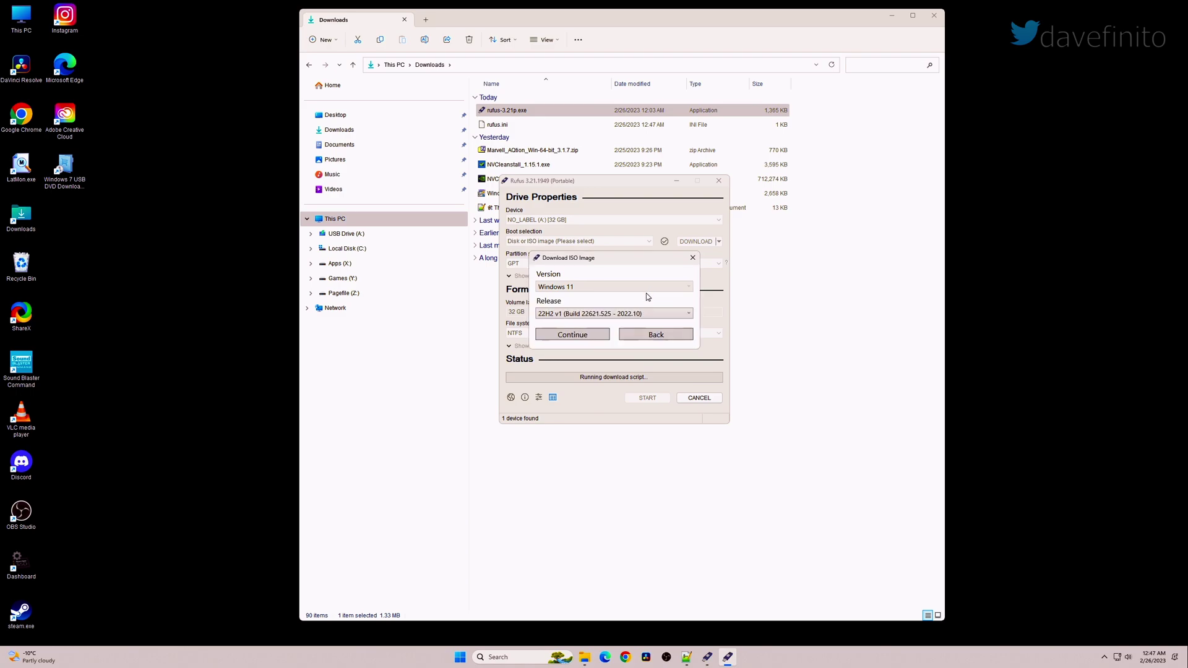
left_click(647, 314)
left_click(647, 317)
left_click(570, 333)
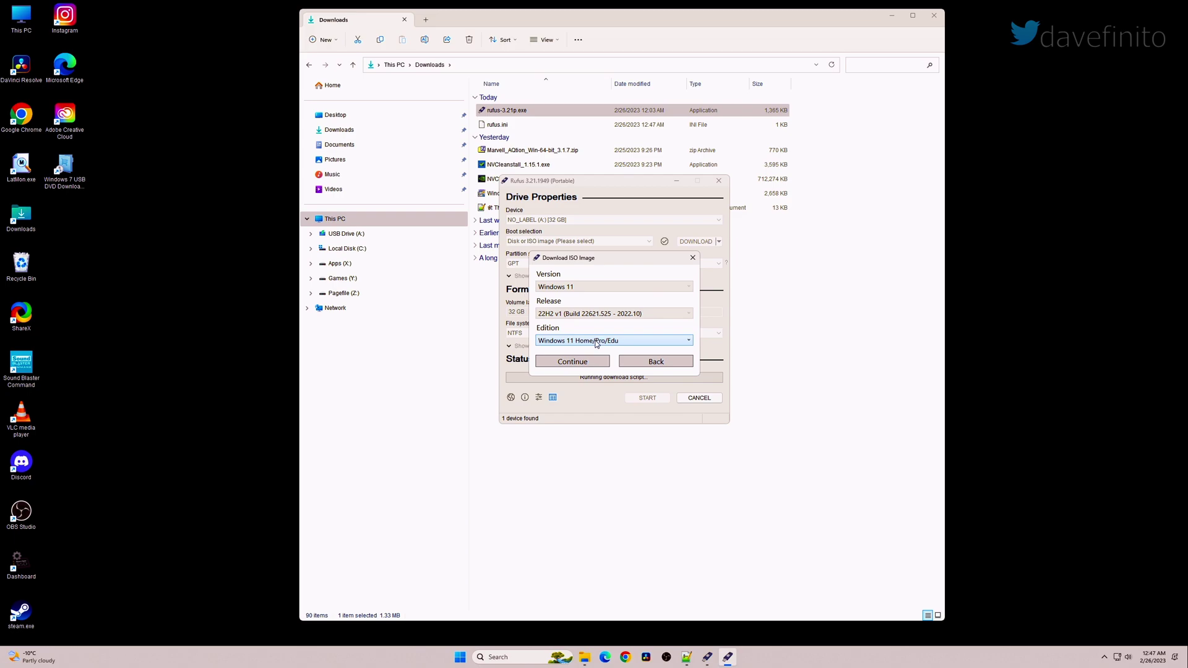
Choose the Home/Pro/Edu edition and English (United States) language.
left_click(593, 341)
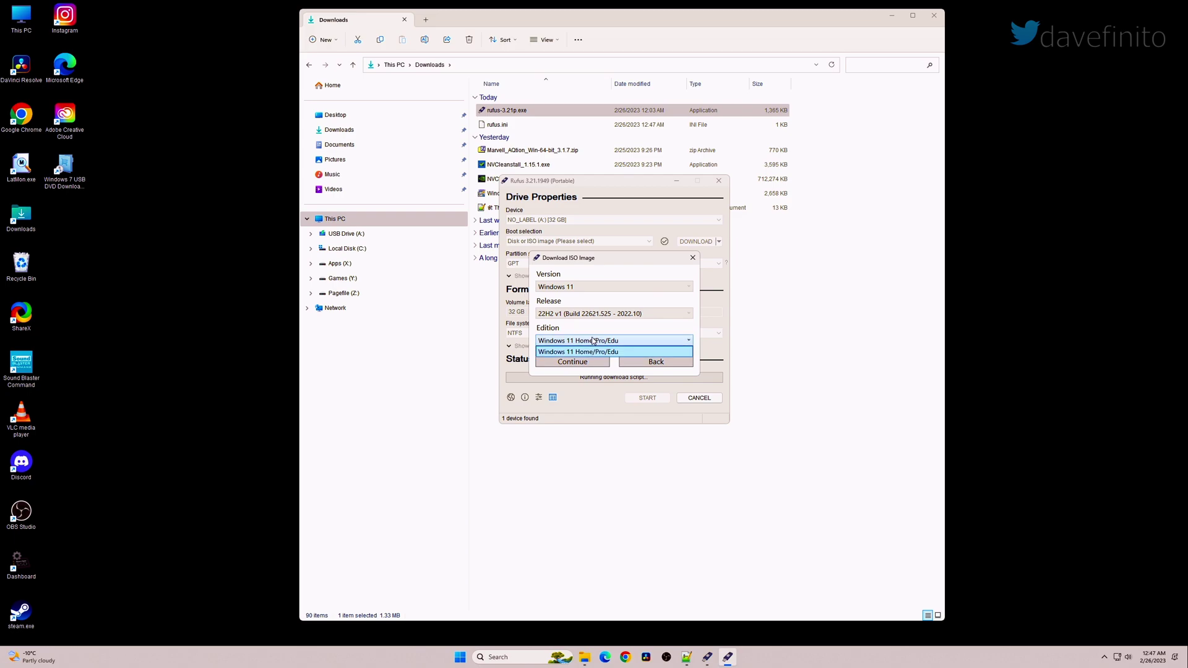
left_click(596, 338)
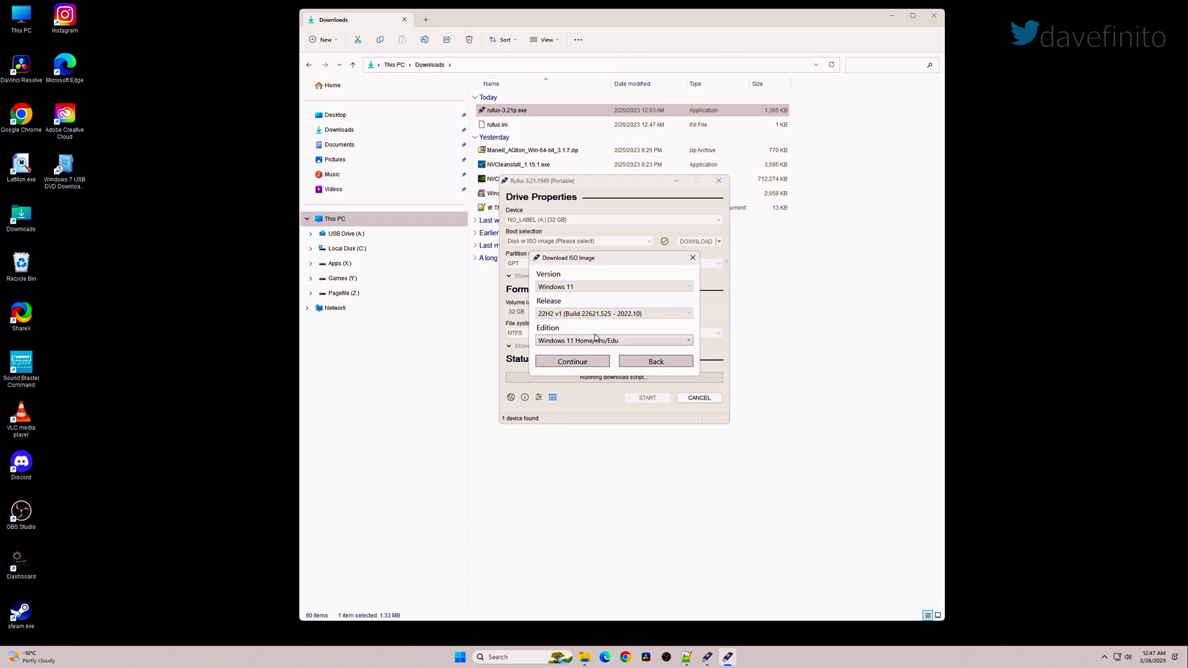
left_click(575, 367)
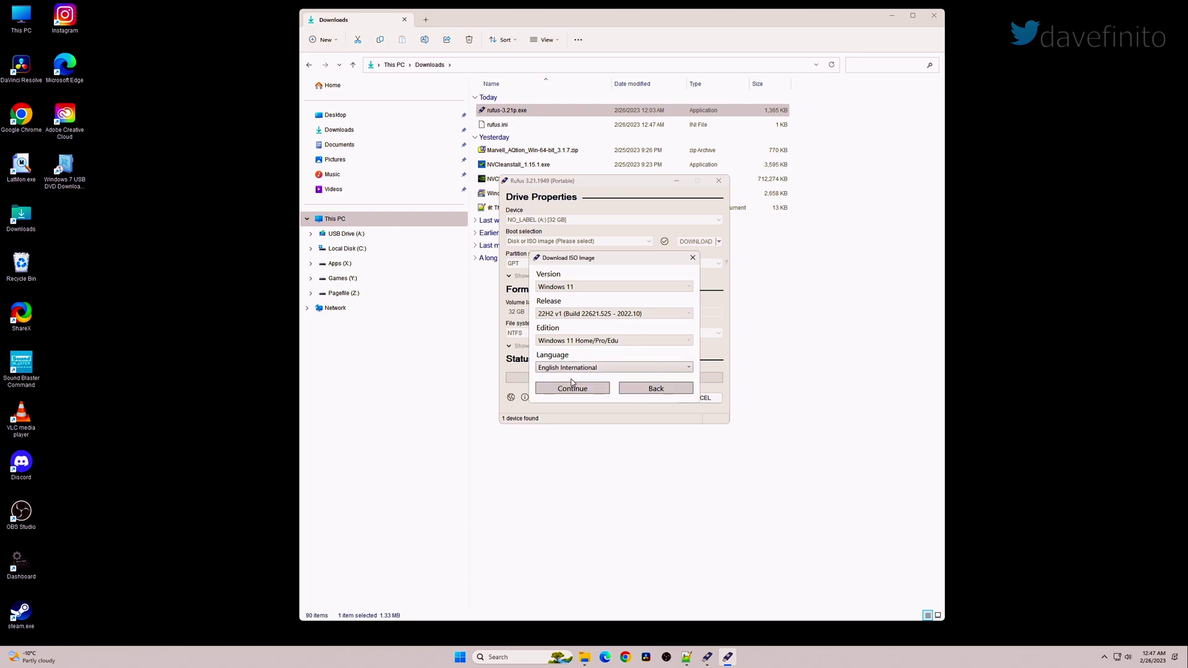
left_click(575, 367)
left_click(580, 391)
left_click(579, 391)
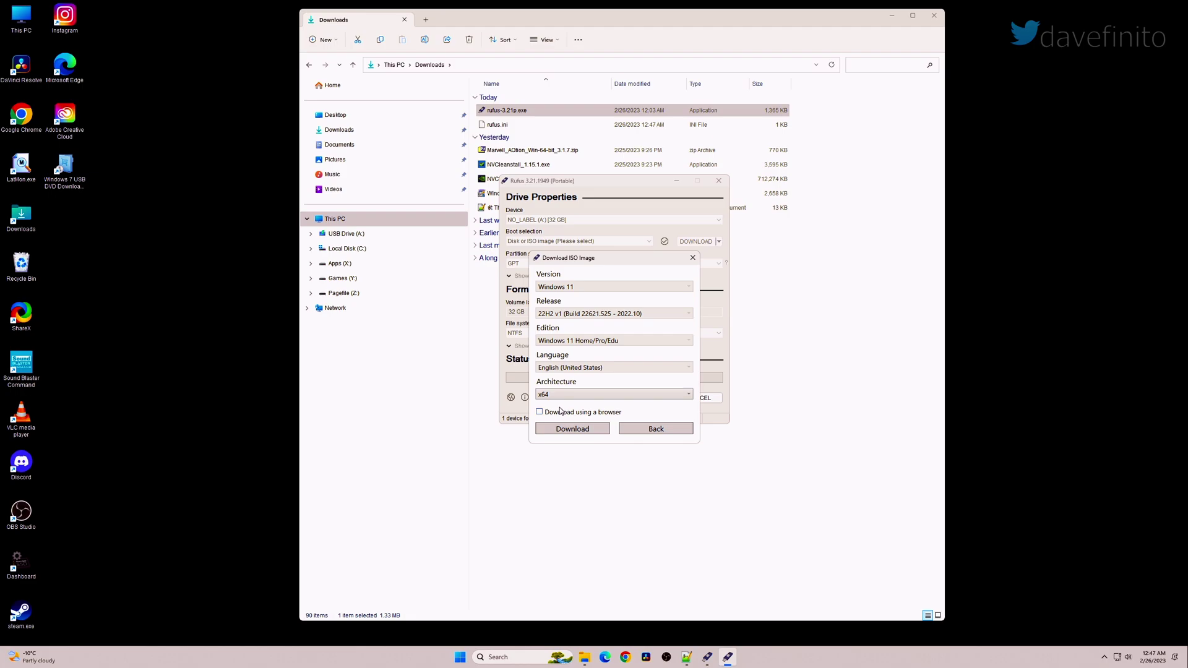
Download the x64 Windows 11 22H2 ISO and load it as the boot image.
left_click(572, 428)
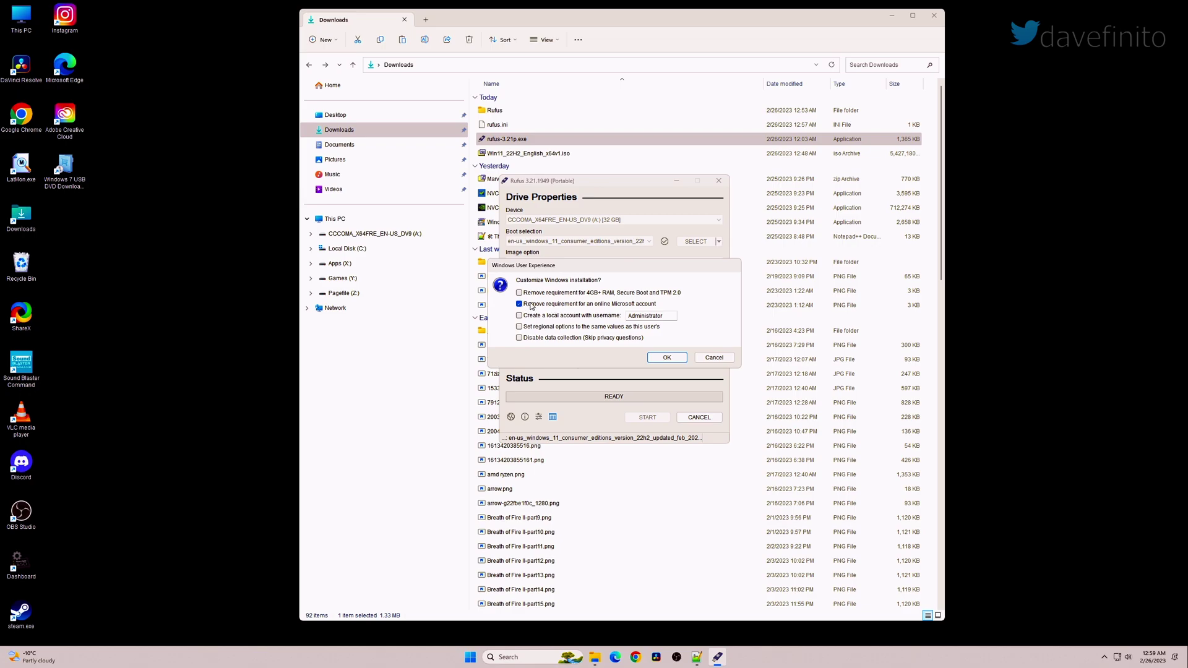
Write the USB with 'Remove requirement for an online Microsoft account' ticked, confirm erasing, then close Rufus.
left_click(519, 304)
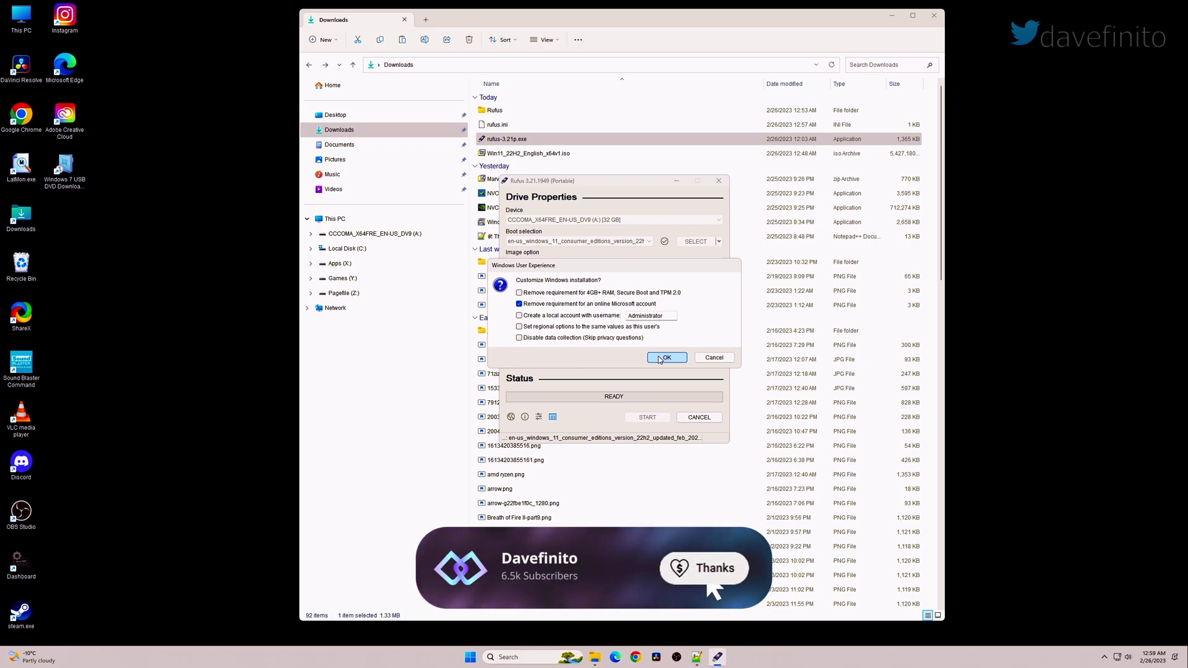
left_click(661, 357)
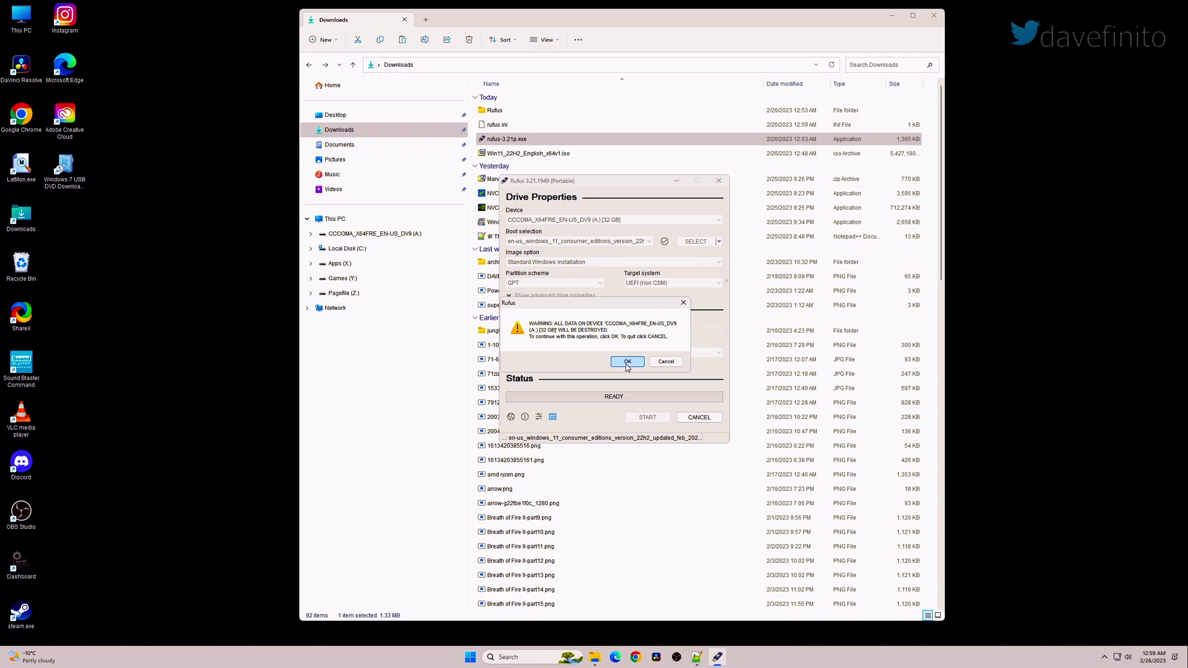
left_click(628, 363)
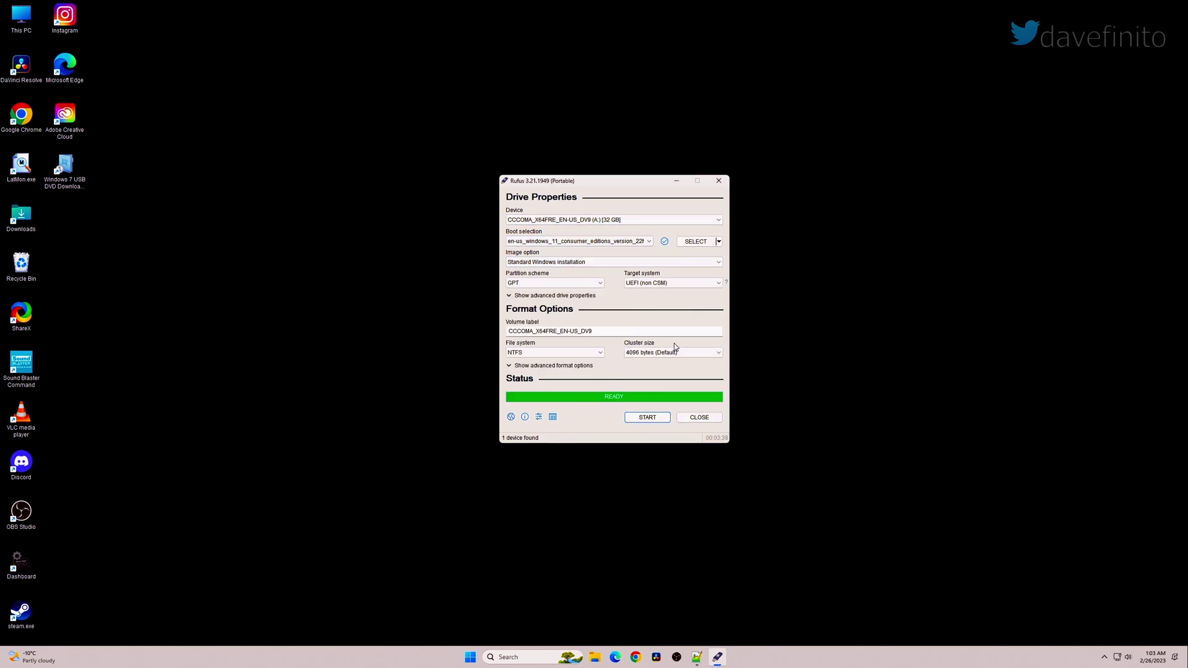
left_click(698, 419)
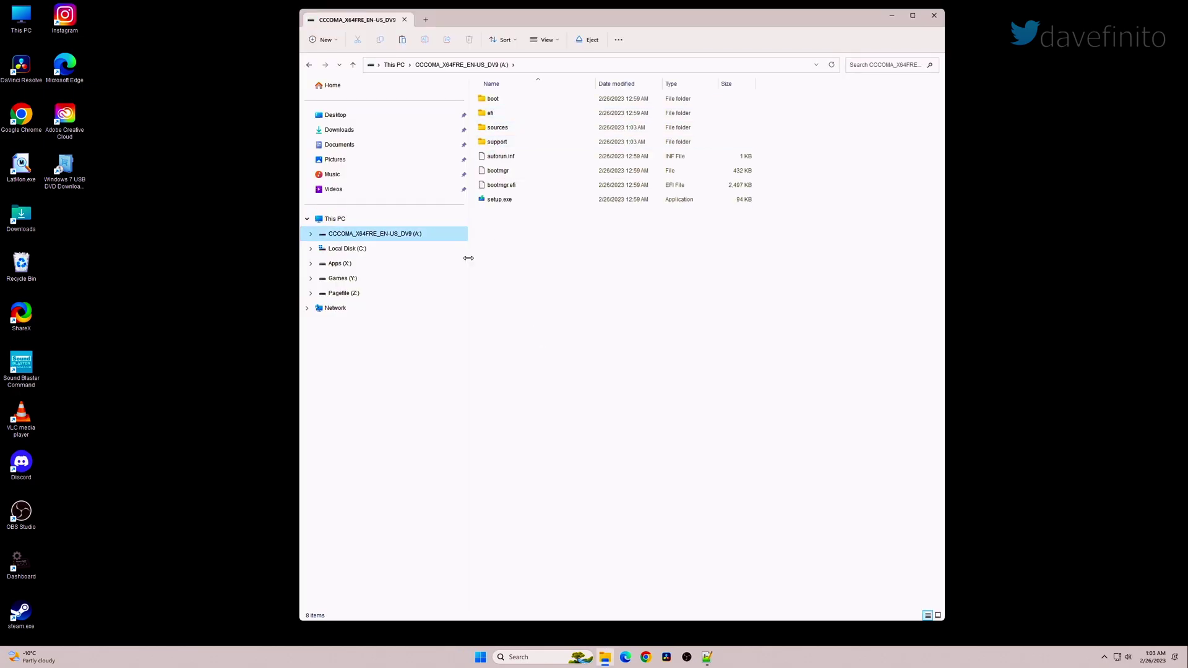
Copy the Drivers and Optional folders from Apps (X:) onto the USB drive.
left_click(340, 263)
left_click(498, 216)
left_click(513, 374, "ctrl")
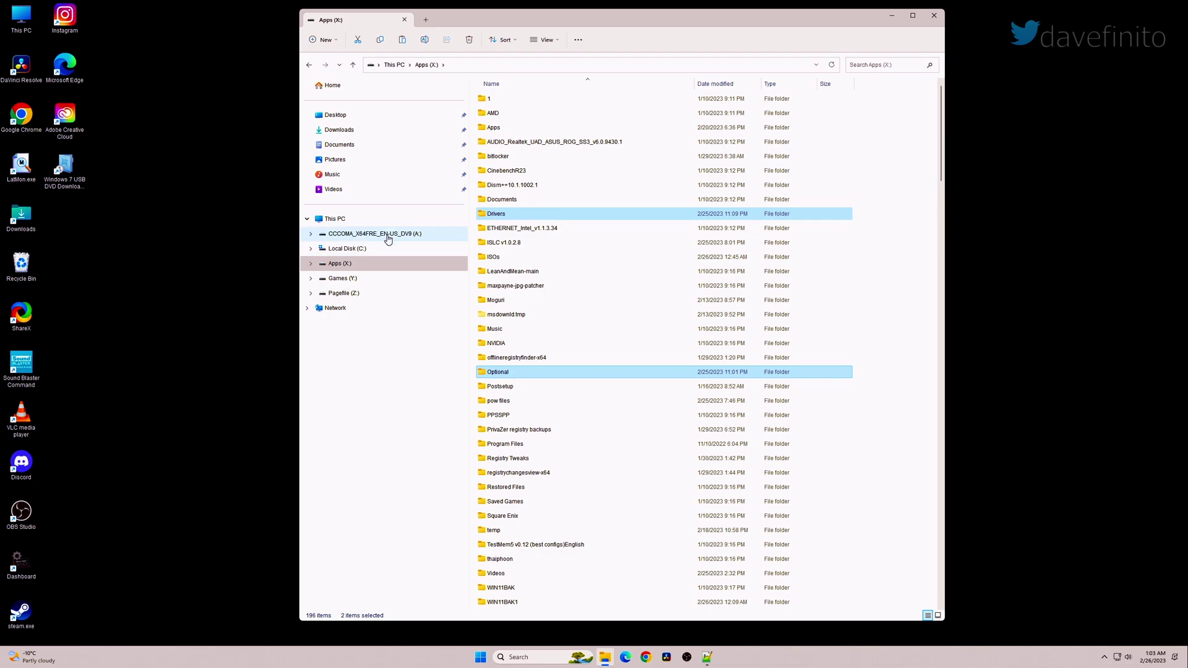
left_click(388, 239)
key("ctrl+v")
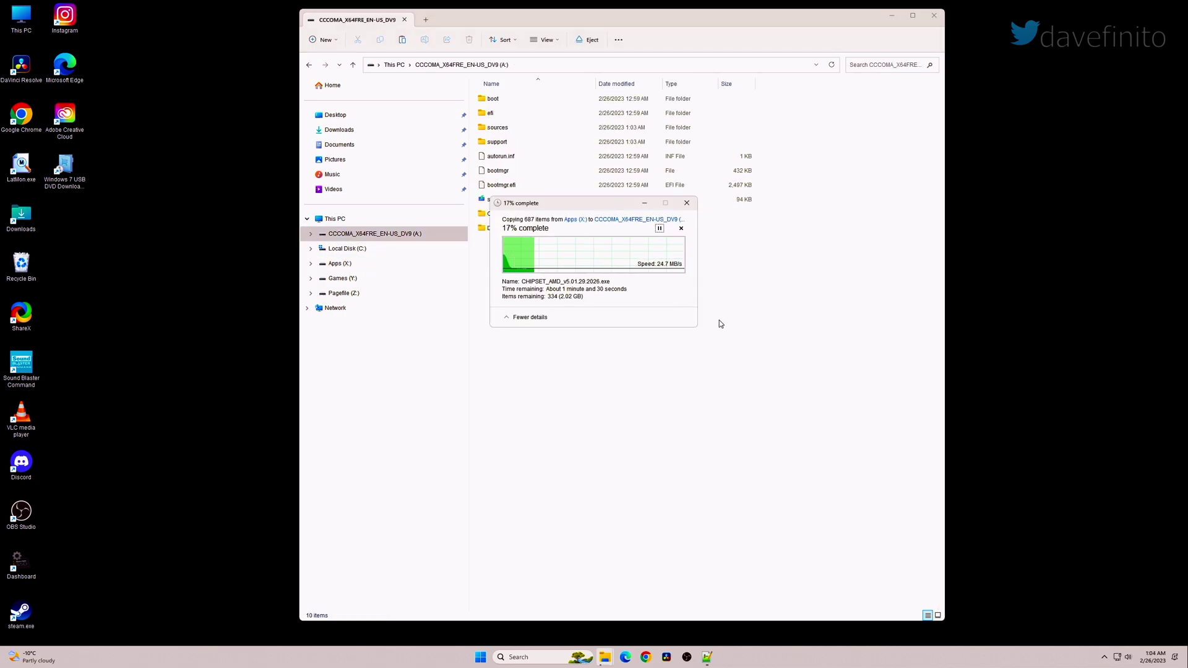
left_click_drag(588, 203, 786, 238)
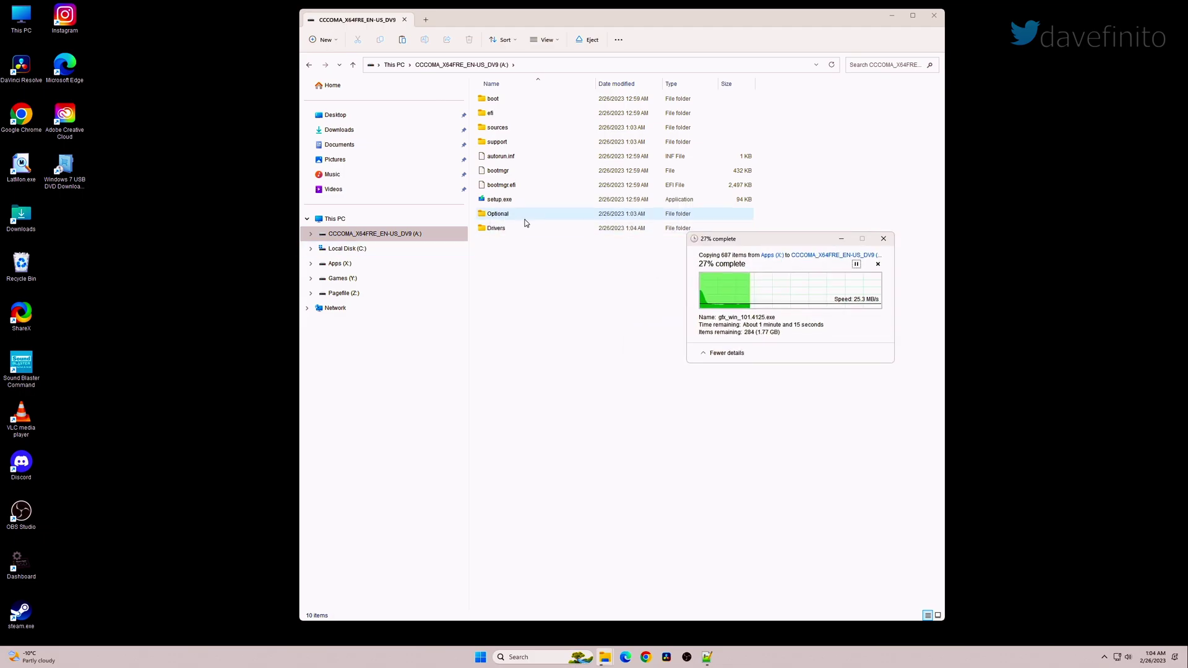
Copy 7z2201-x64.exe from Apps (X:) into the USB drive's Optional folder.
key("alt+Left")
key("alt+Left")
left_click(340, 263)
left_click(516, 388)
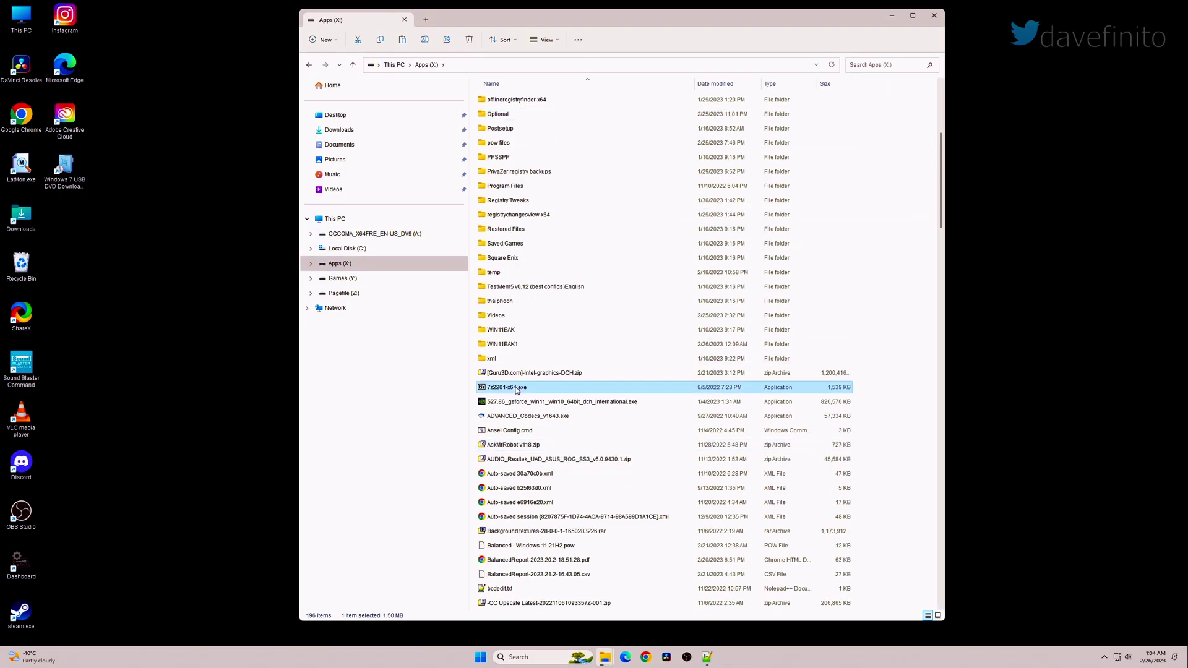
key("ctrl+c")
left_click(375, 233)
double_click(498, 142)
key("ctrl+v")
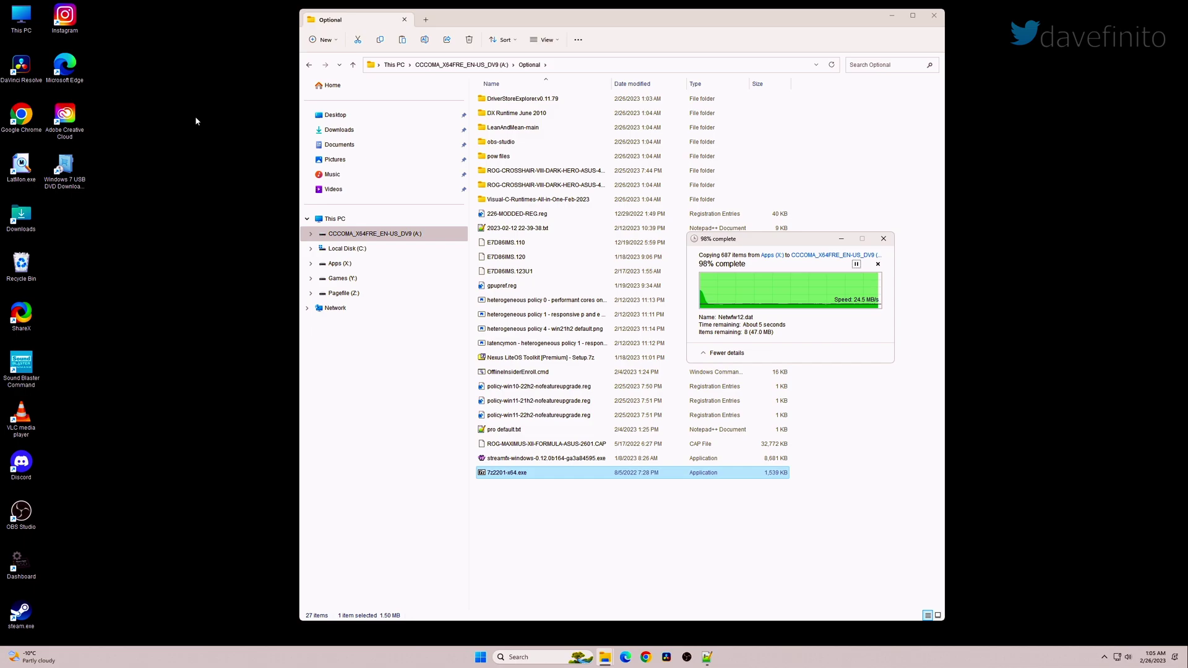
Boot from the USB installer and advance Windows Setup to the Activate Windows page.
left_click(368, 215)
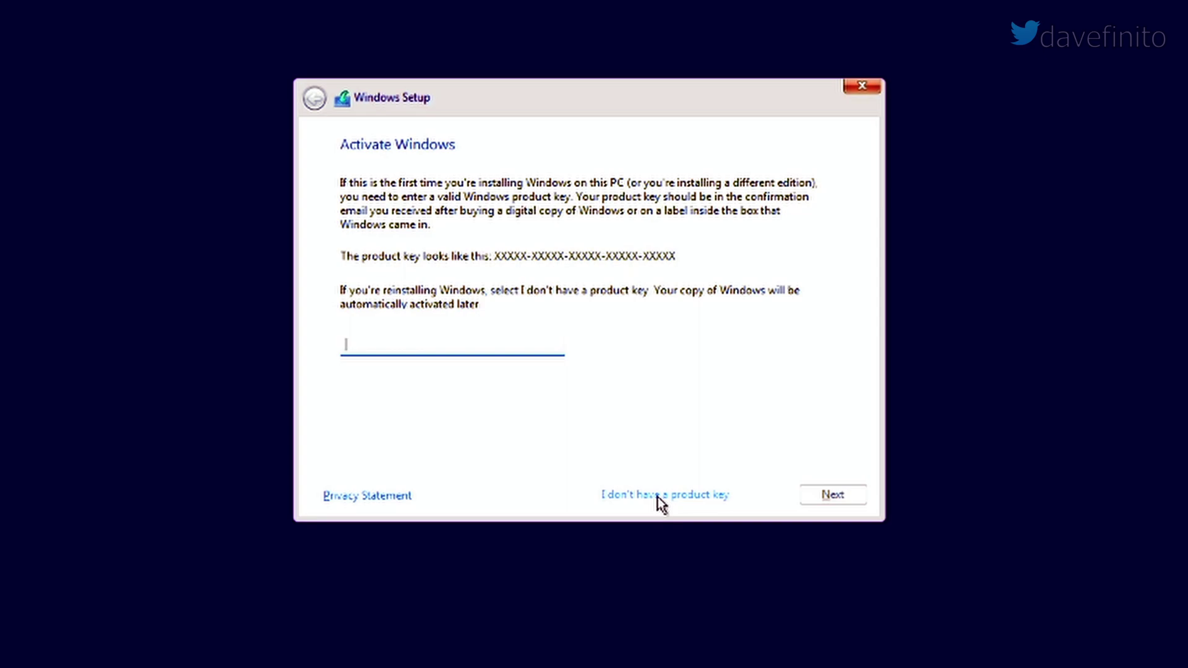
Skip the product key, pick Windows 11 Pro, and accept the license terms.
left_click(658, 496)
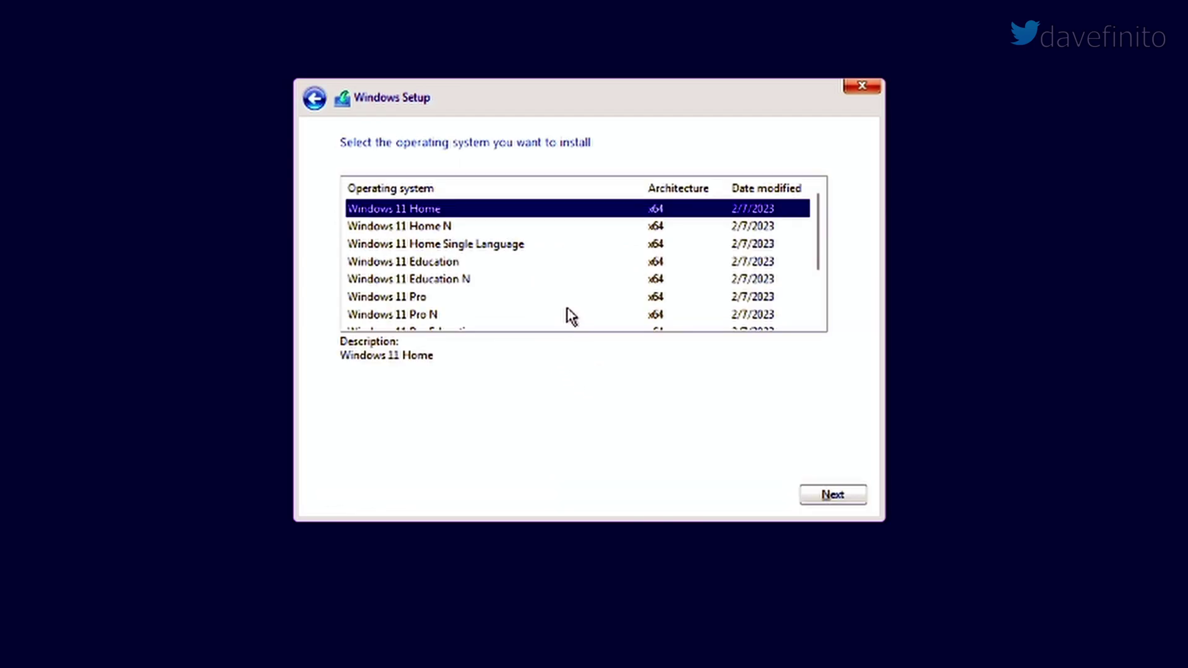
left_click(461, 297)
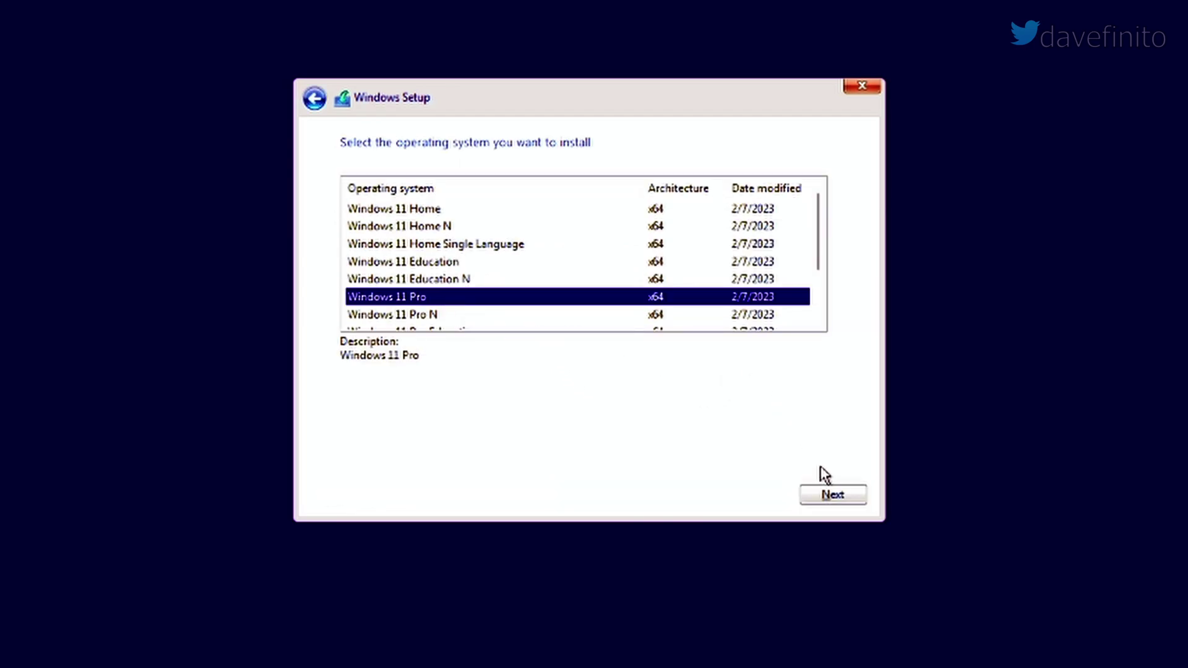
left_click(833, 496)
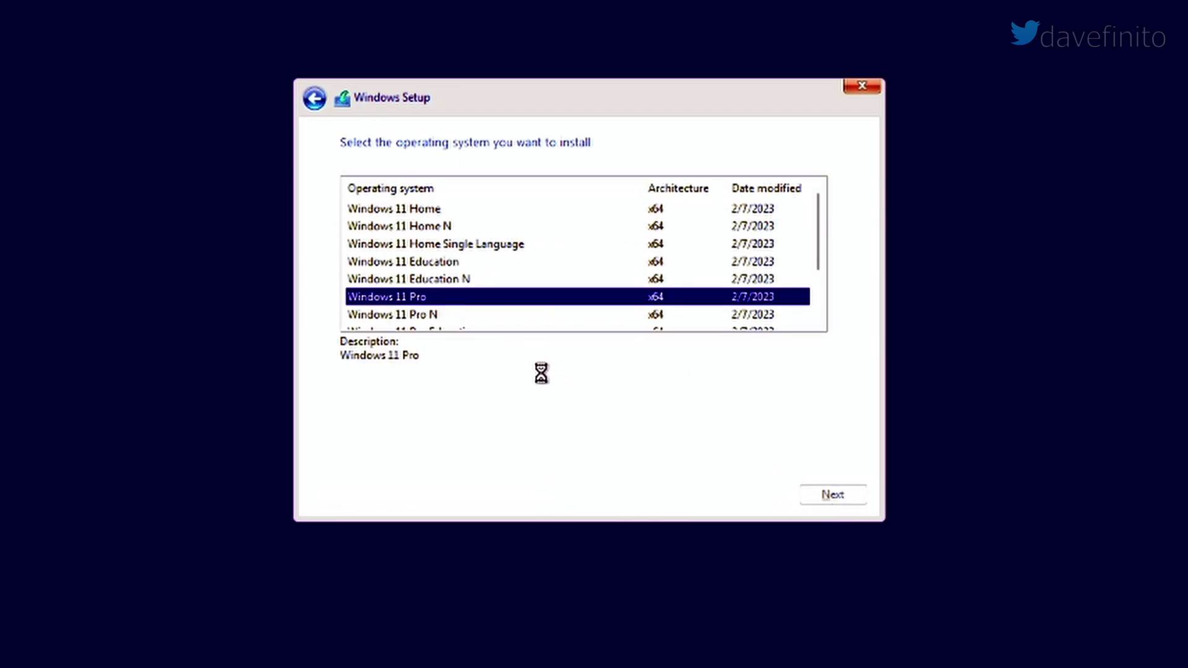
left_click(489, 454)
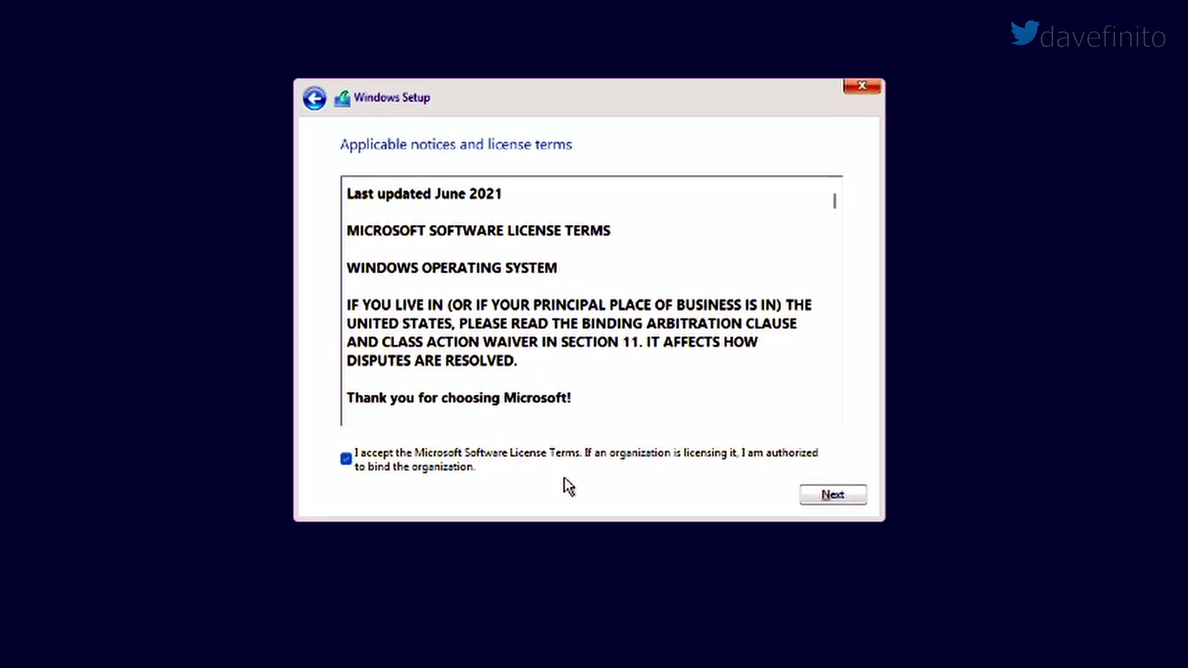
left_click(833, 495)
Choose Custom install, format Drive 0 Partition 8, and install Windows there.
left_click(593, 314)
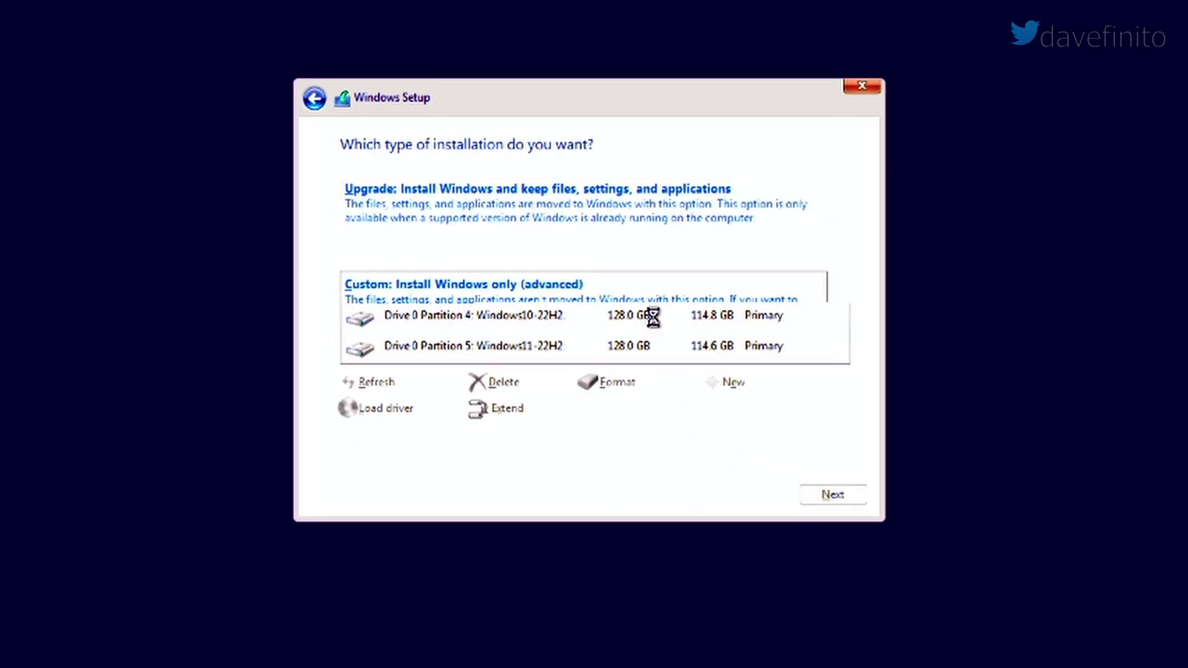
left_click(583, 317)
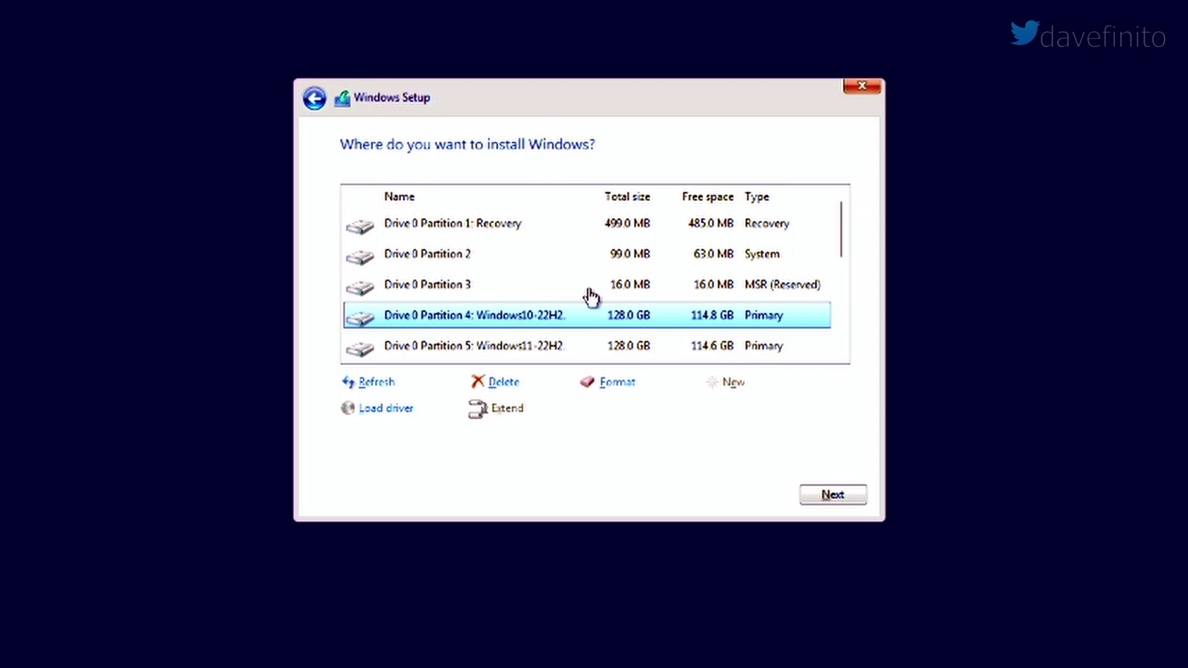
scroll(589, 297, "down", 1)
left_click(594, 346)
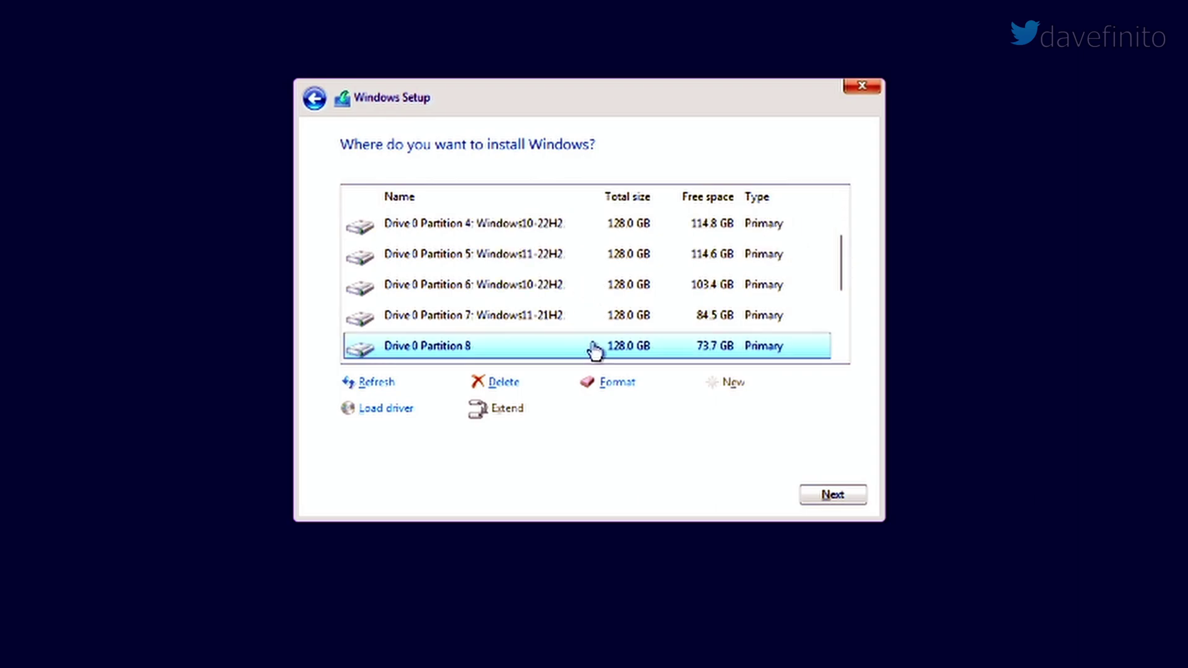
scroll(625, 344, "down", 1)
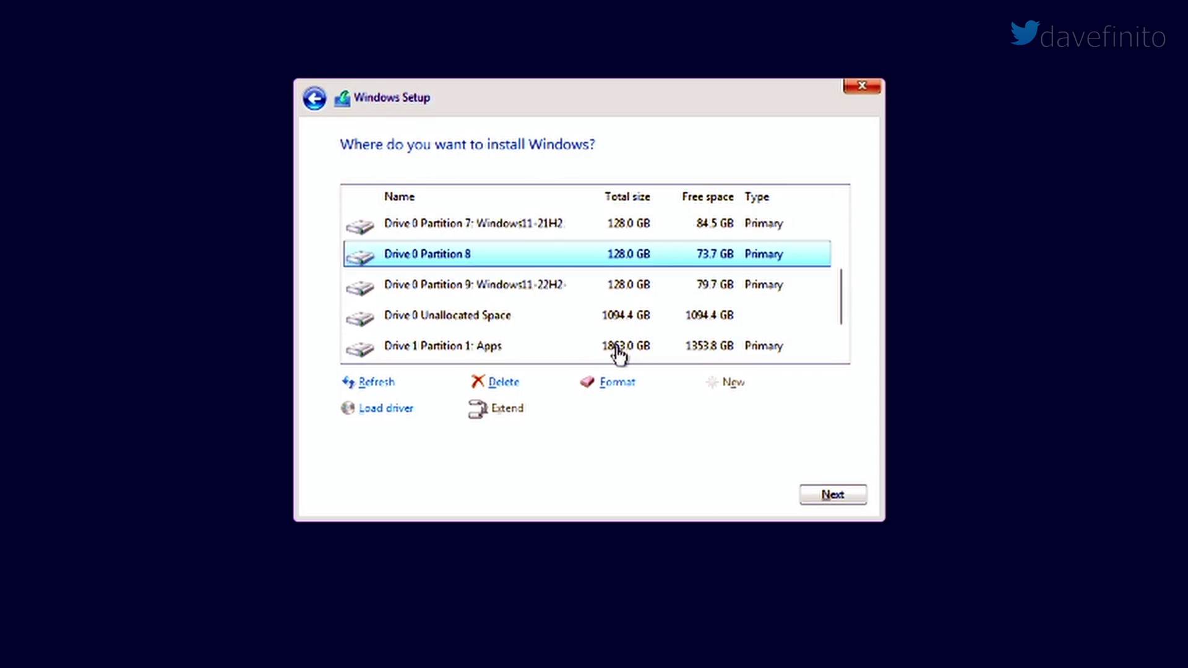
left_click(617, 383)
left_click(721, 408)
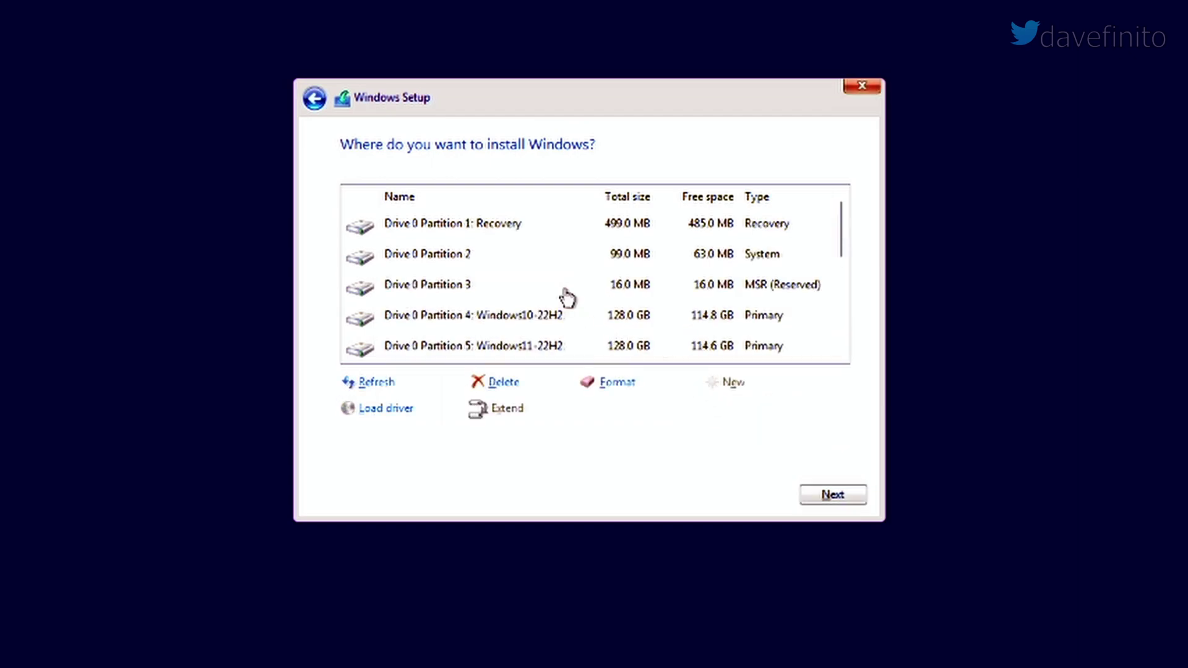
left_click(838, 500)
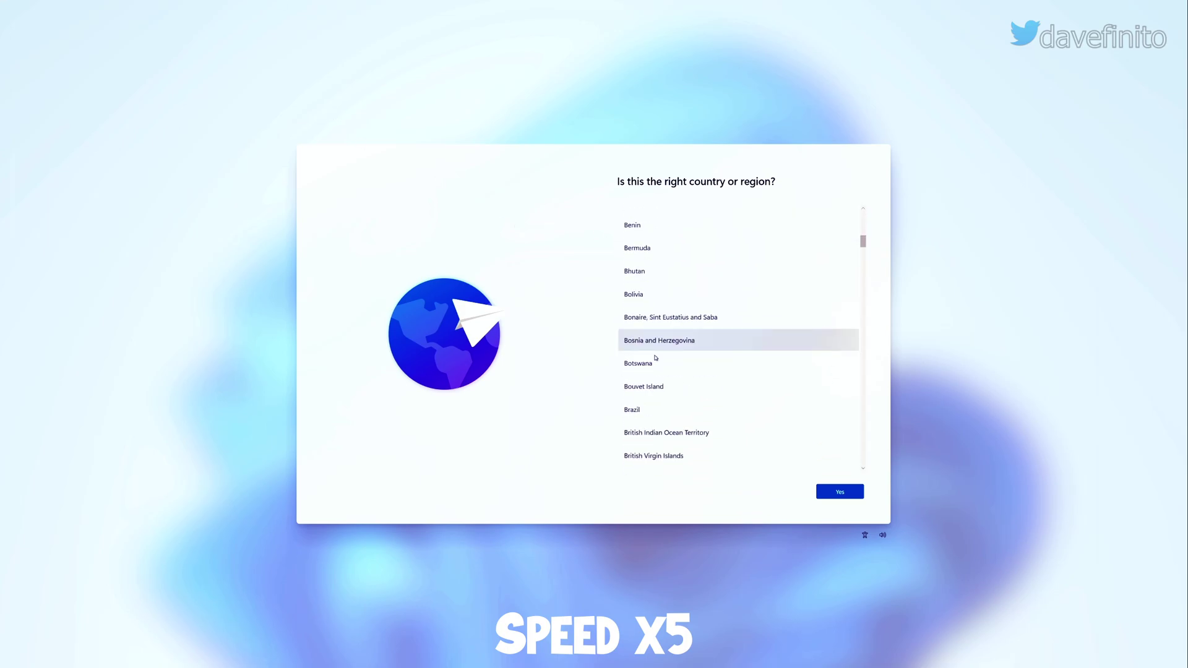
Choose Canada as the region and set the time zone to Mountain Time (US & Canada).
left_click(704, 435)
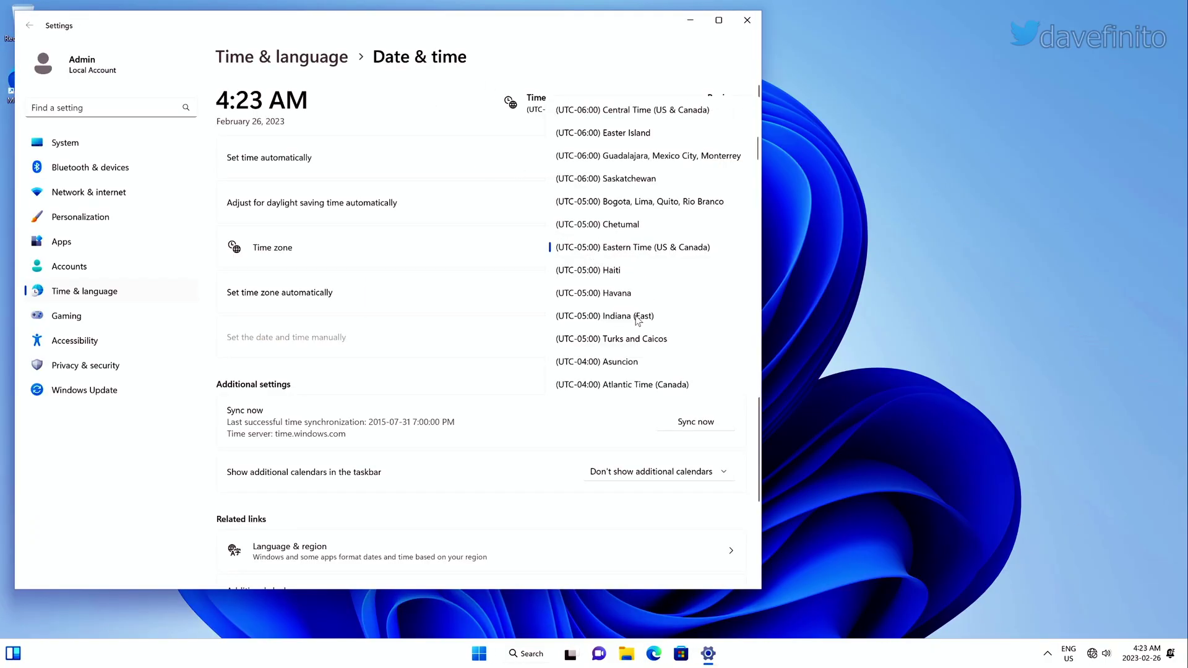
scroll(637, 318, "down", 3)
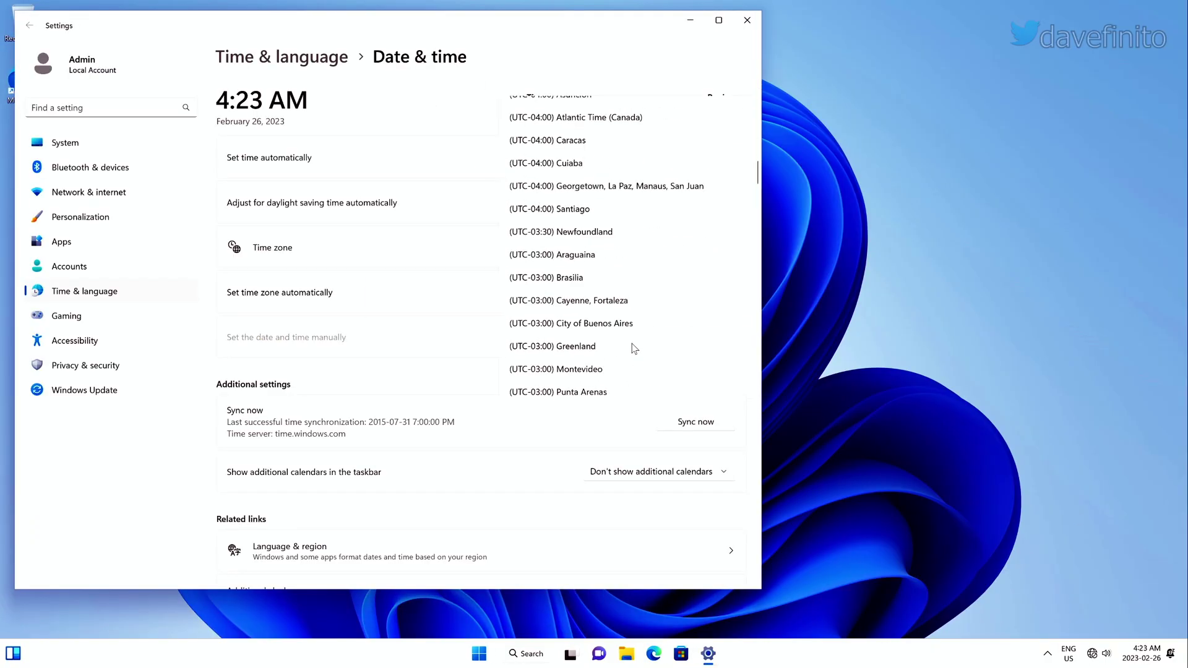
scroll(631, 345, "up", 5)
left_click(609, 175)
Set the clock manually to 1:24 AM, restore automatic time, and close Settings.
left_click(723, 157)
left_click(696, 336)
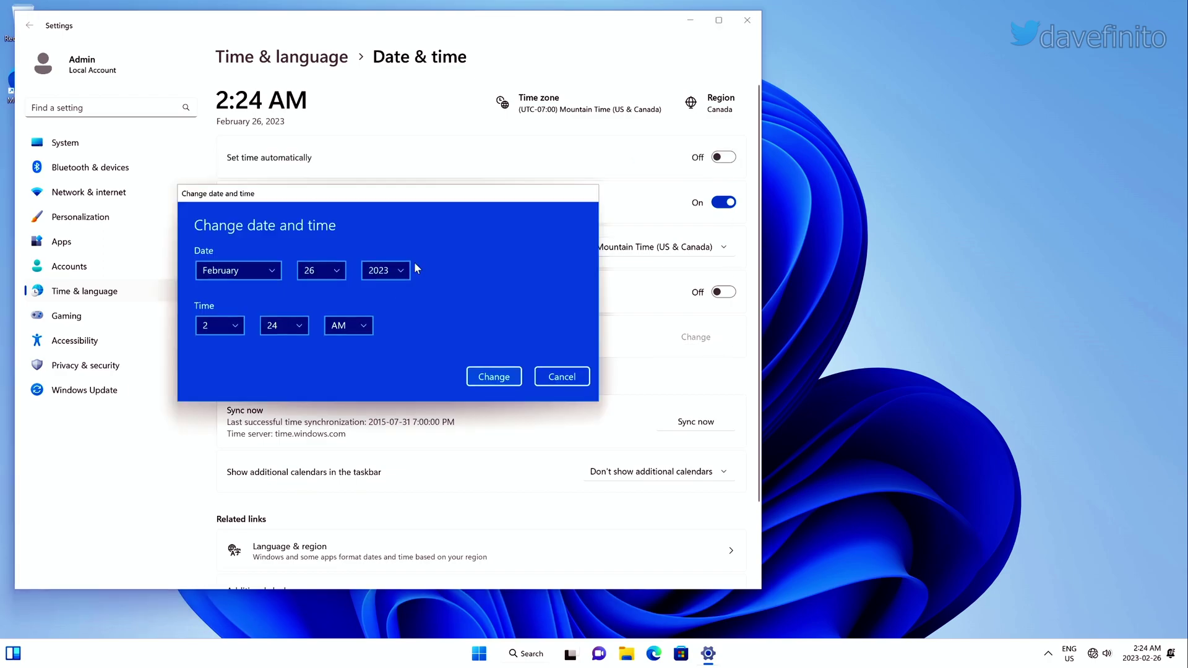
left_click(244, 326)
left_click(245, 303)
left_click(493, 374)
left_click(723, 157)
left_click(747, 20)
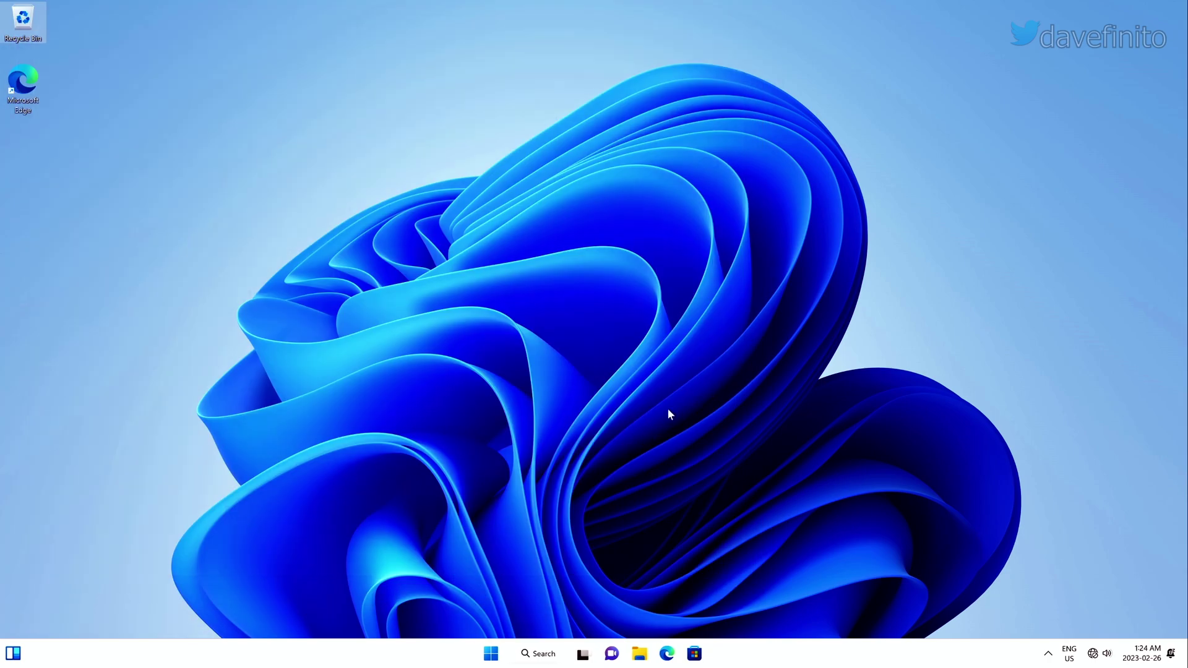
Open Device Manager and install the Intel Chipset software from A:\Drivers.
right_click(479, 653)
left_click(469, 379)
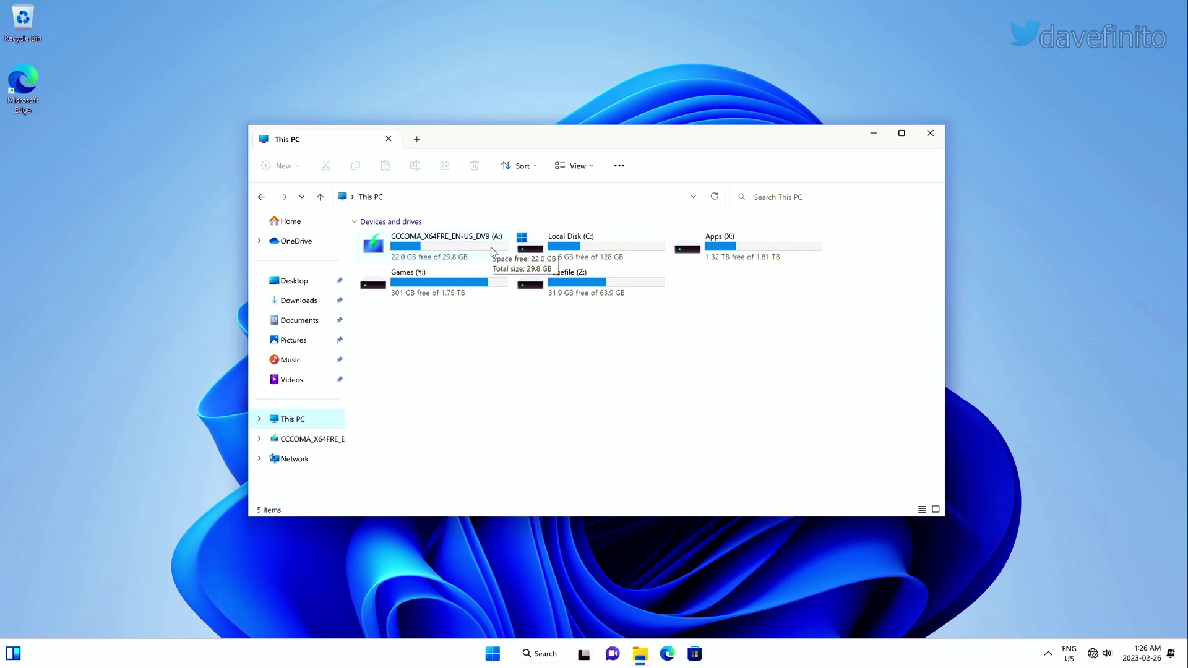
double_click(433, 238)
double_click(404, 257)
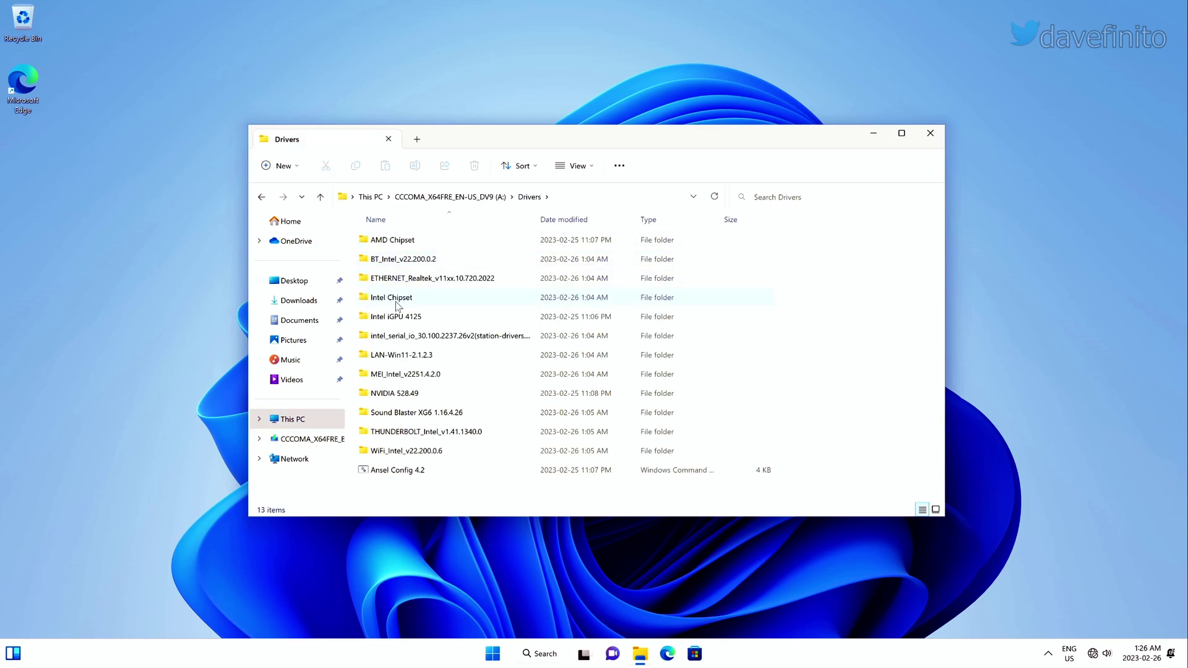
double_click(396, 298)
left_click(619, 426)
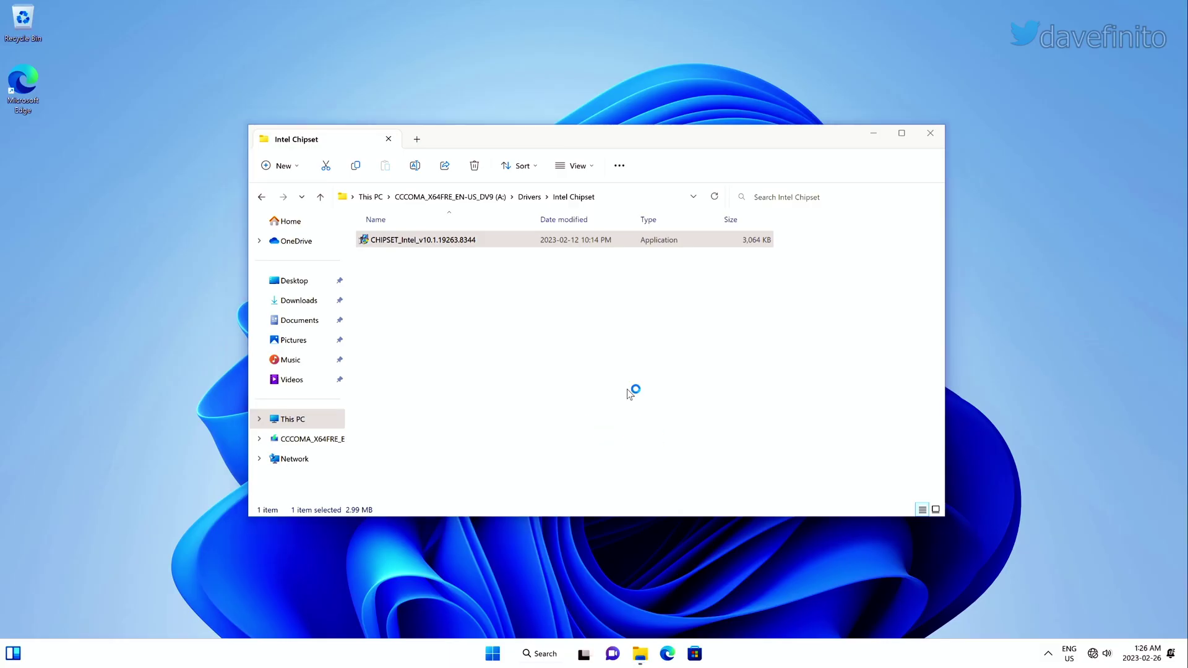
left_click(649, 423)
left_click(656, 423)
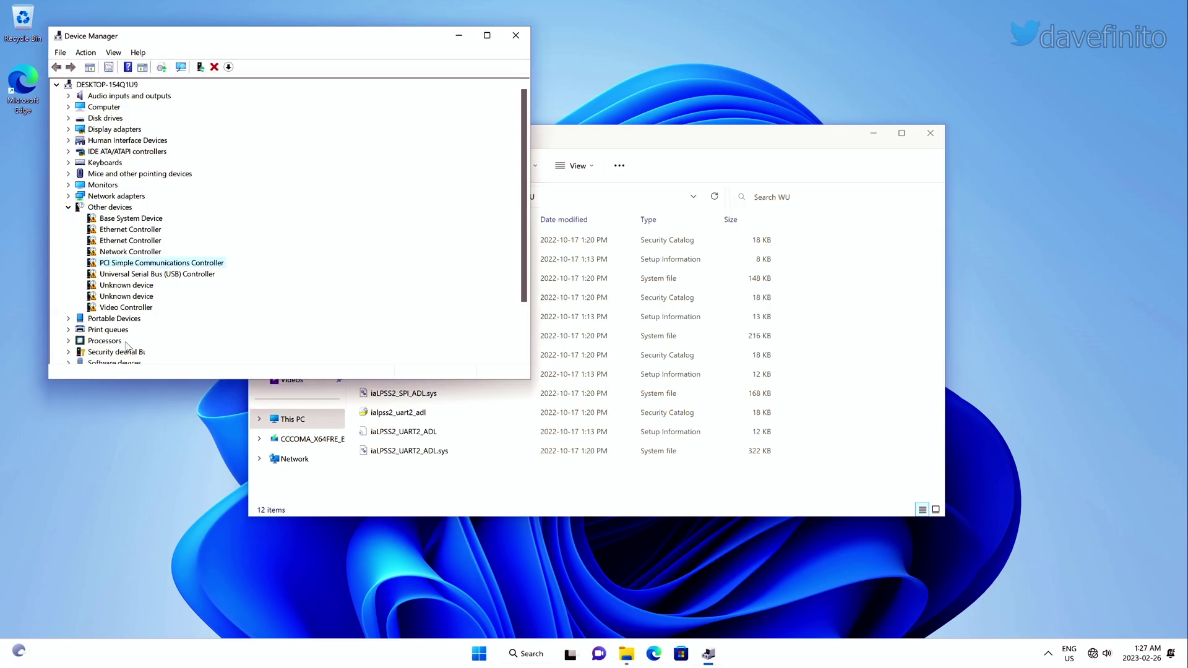
Update the PCI Simple Communications Controller driver by searching C:\ for drivers.
scroll(148, 290, "down", 5)
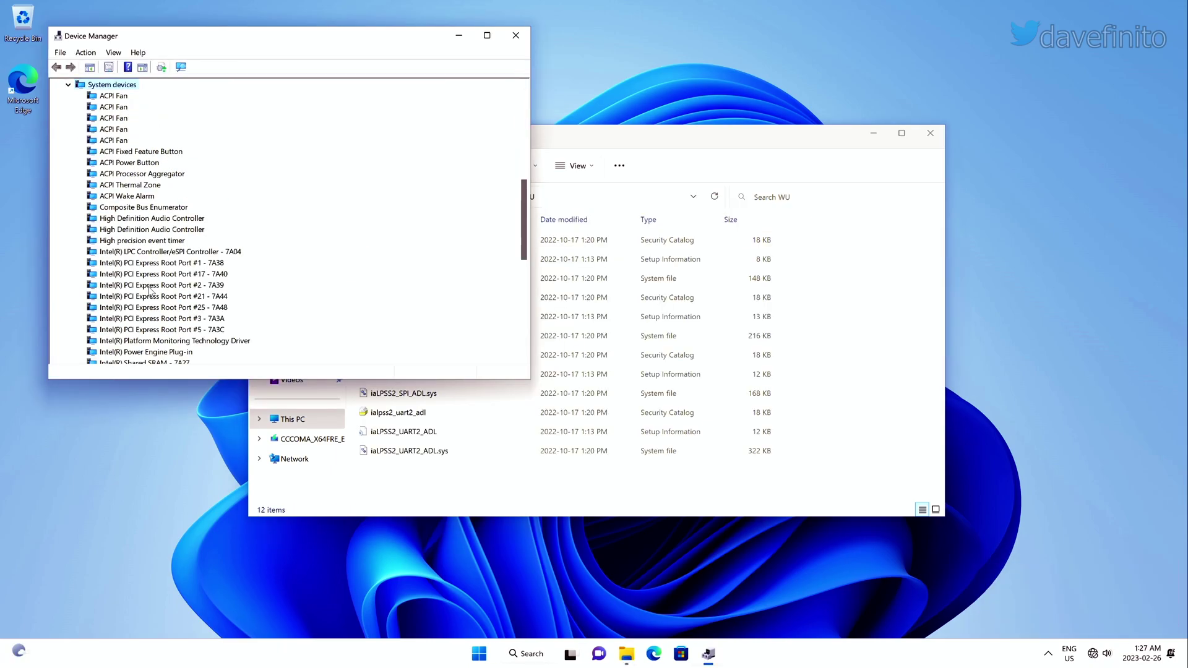
left_click(68, 84)
double_click(244, 252)
left_click(347, 273)
left_click(274, 234)
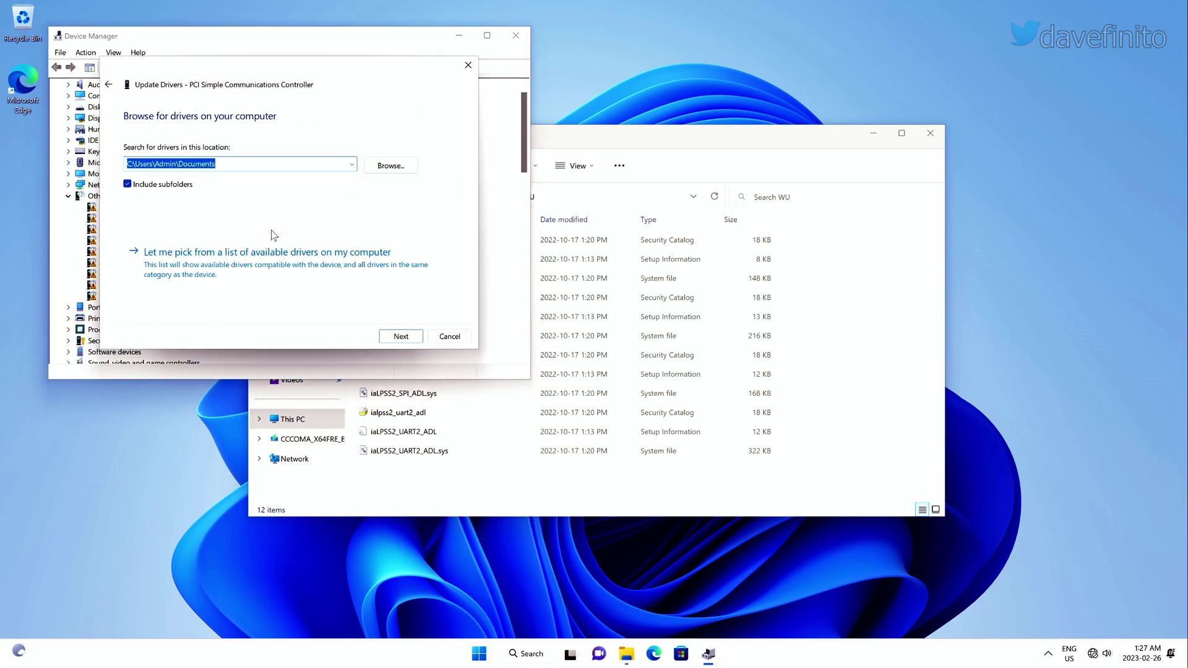
type("C:\\")
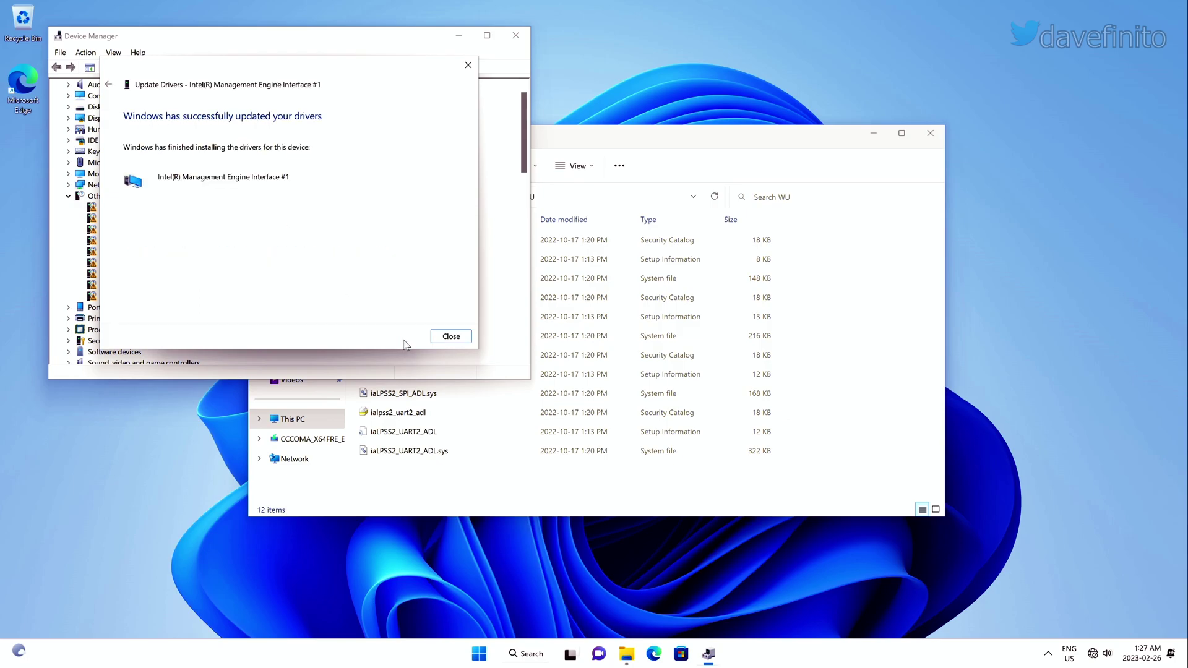
left_click(452, 334)
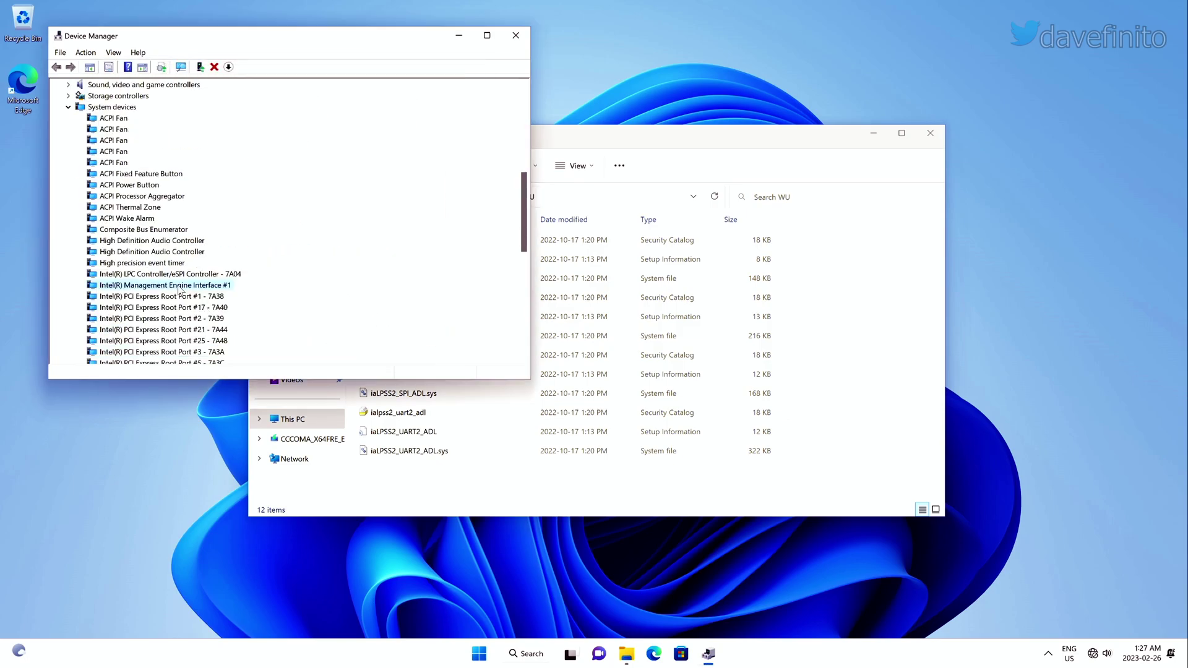
Update the Unknown device's driver by searching A:\Drivers.
scroll(179, 289, "up", 10)
left_click(146, 201)
double_click(146, 201)
left_click(388, 333)
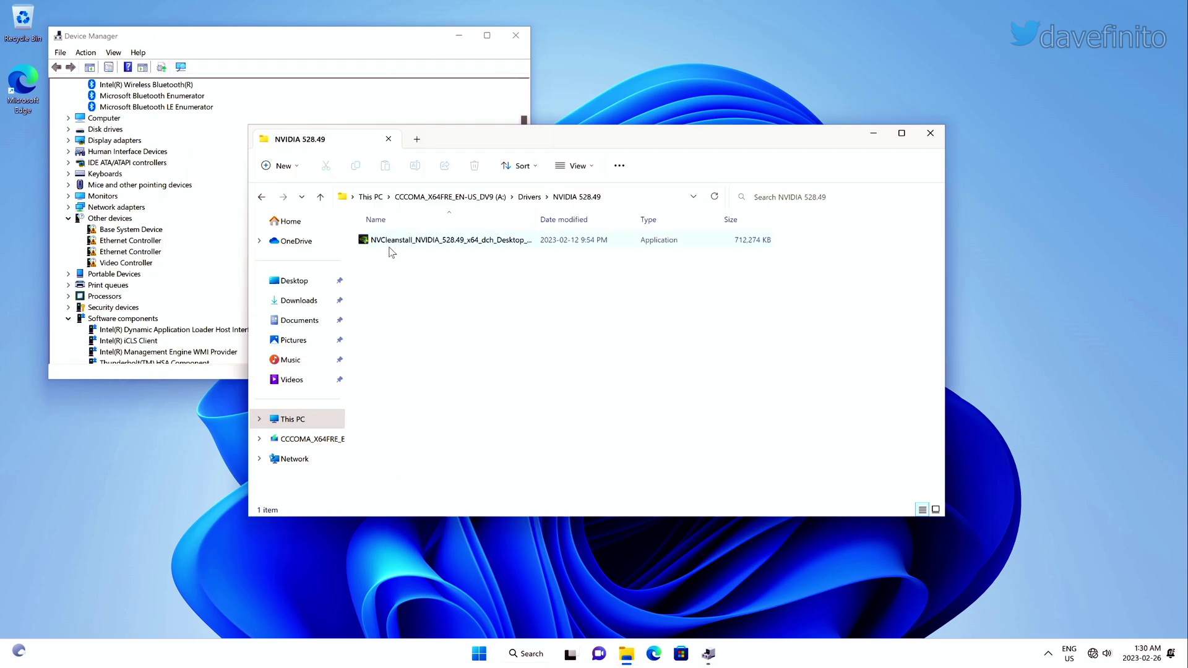
double_click(446, 240)
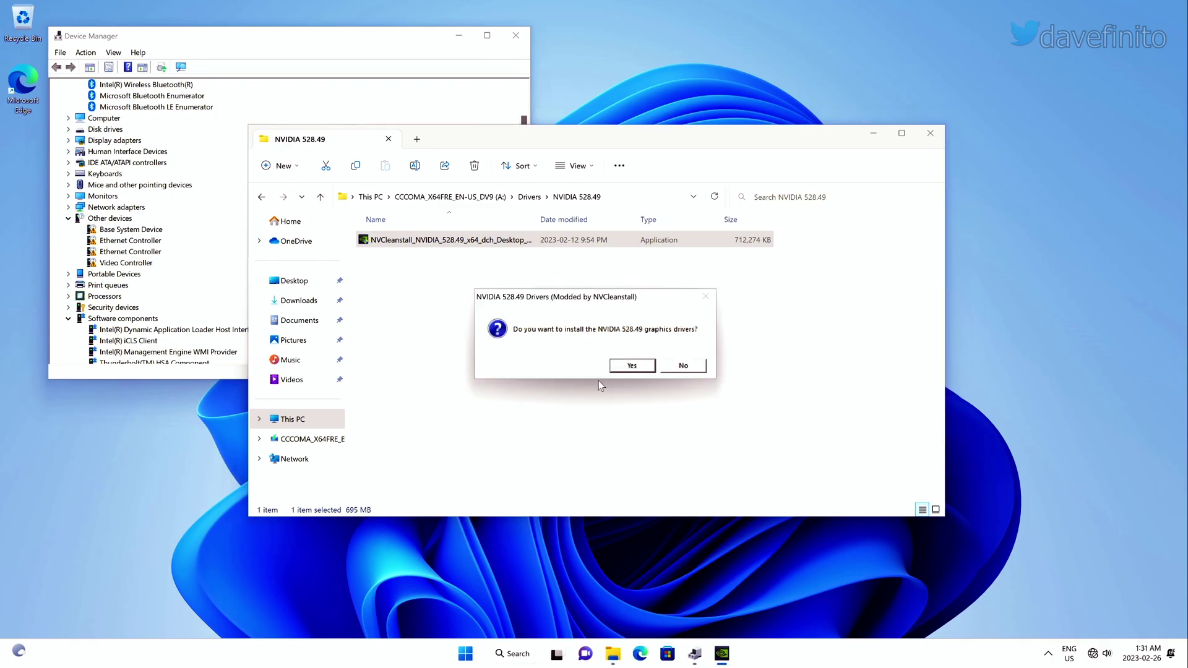
Approve the NVCleanstall package and accept the NVIDIA 528.49 license to begin installing.
left_click(633, 364)
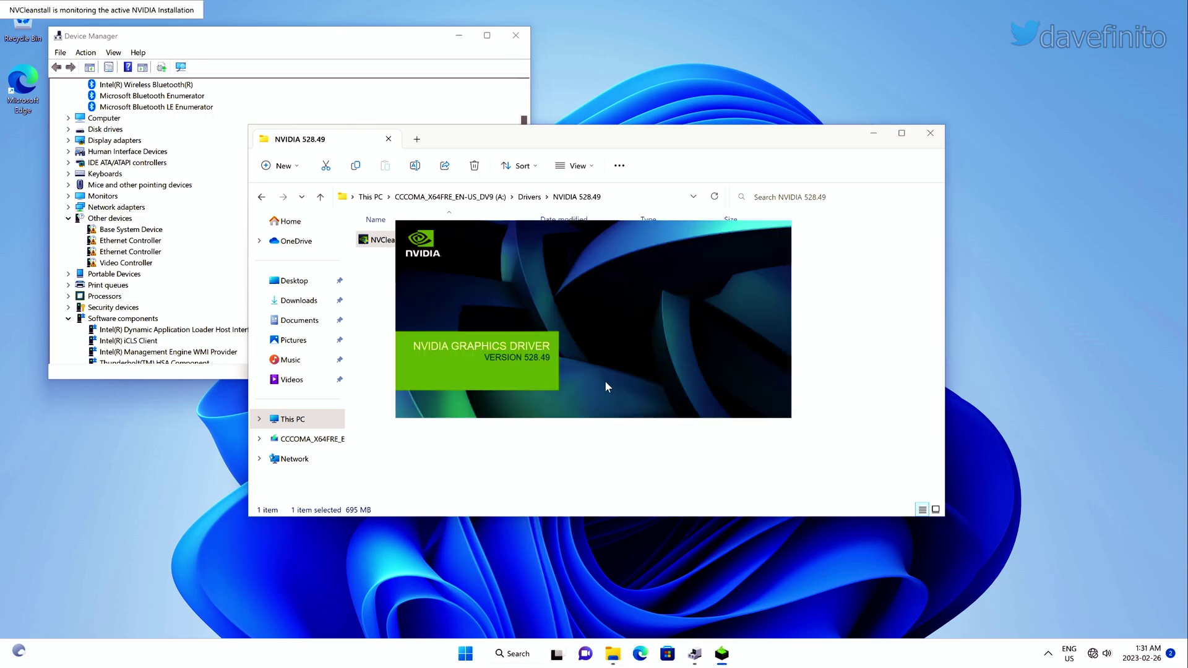
left_click(692, 438)
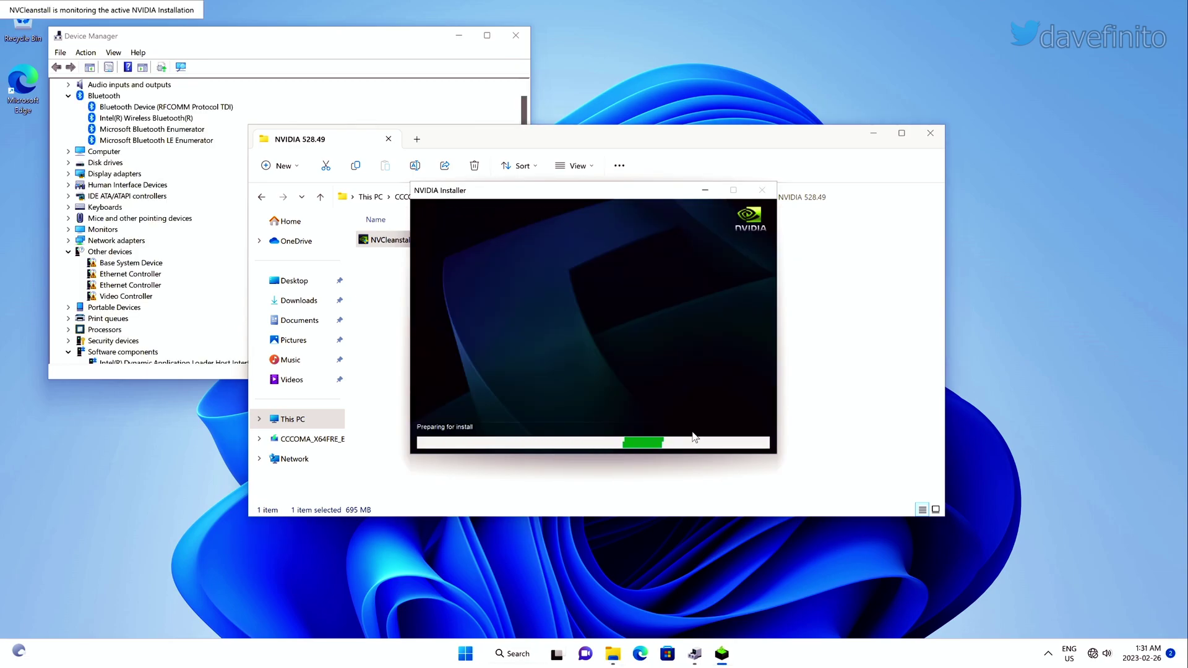